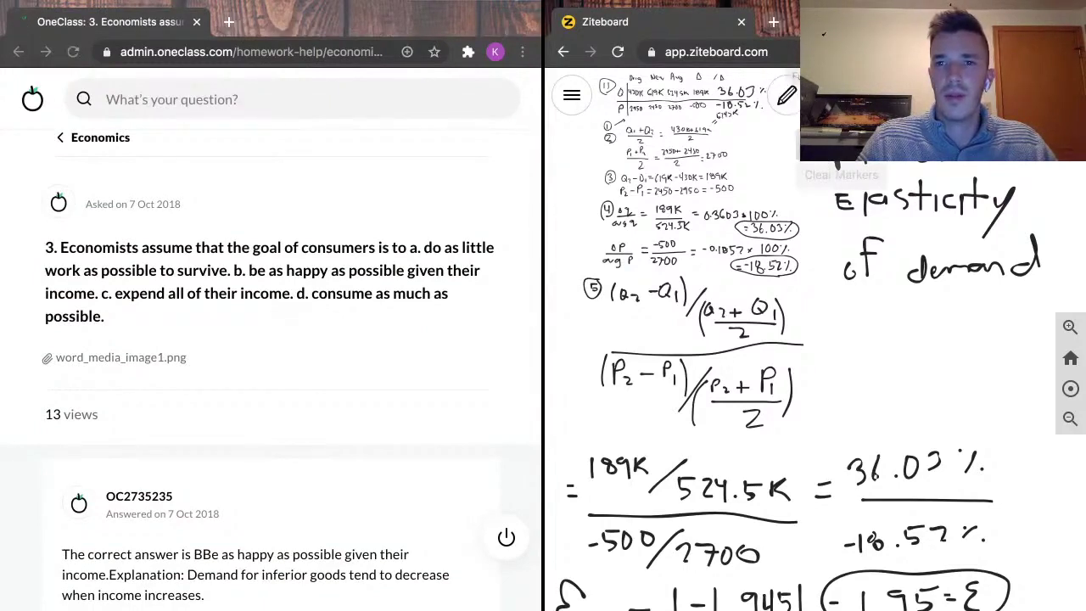
- Scroll past the elasticity work to empty board space and bring up the pencil options
{"action": "scroll", "coordinate": [796, 115], "scroll_direction": "down", "scroll_amount": 5}
{"action": "left_click", "coordinate": [790, 102]}
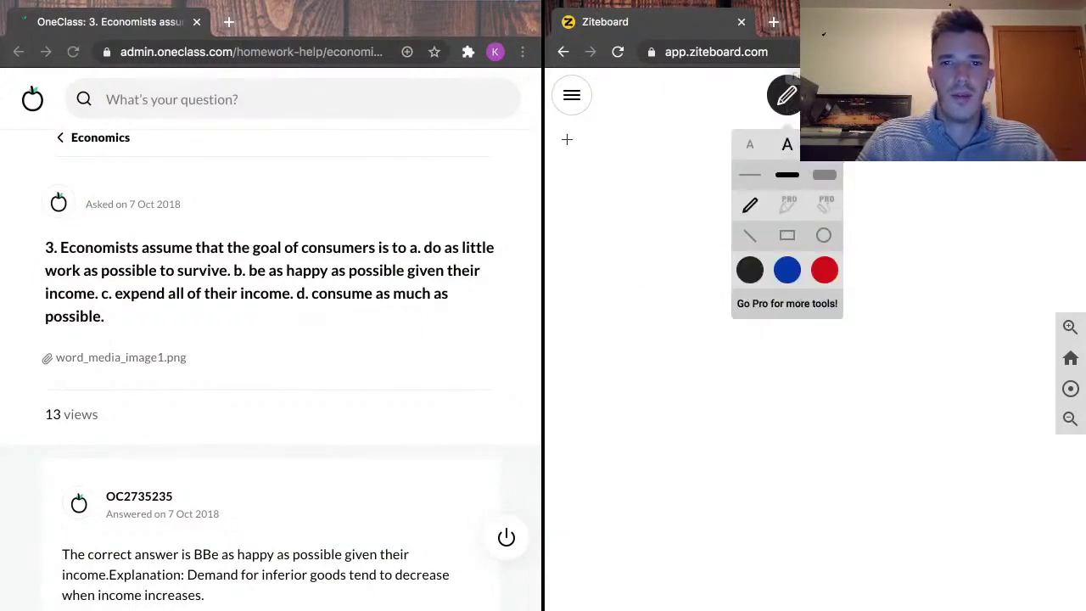
- Handwrite the question number 12 at the board's top left and circle it
{"action": "mouse_move", "coordinate": [567, 139]}
{"action": "left_mouse_down"}
{"action": "mouse_move", "coordinate": [567, 158]}
{"action": "mouse_move", "coordinate": [594, 161]}
{"action": "mouse_move", "coordinate": [574, 132]}
{"action": "mouse_move", "coordinate": [582, 173]}
{"action": "mouse_move", "coordinate": [594, 172]}
{"action": "left_mouse_up"}
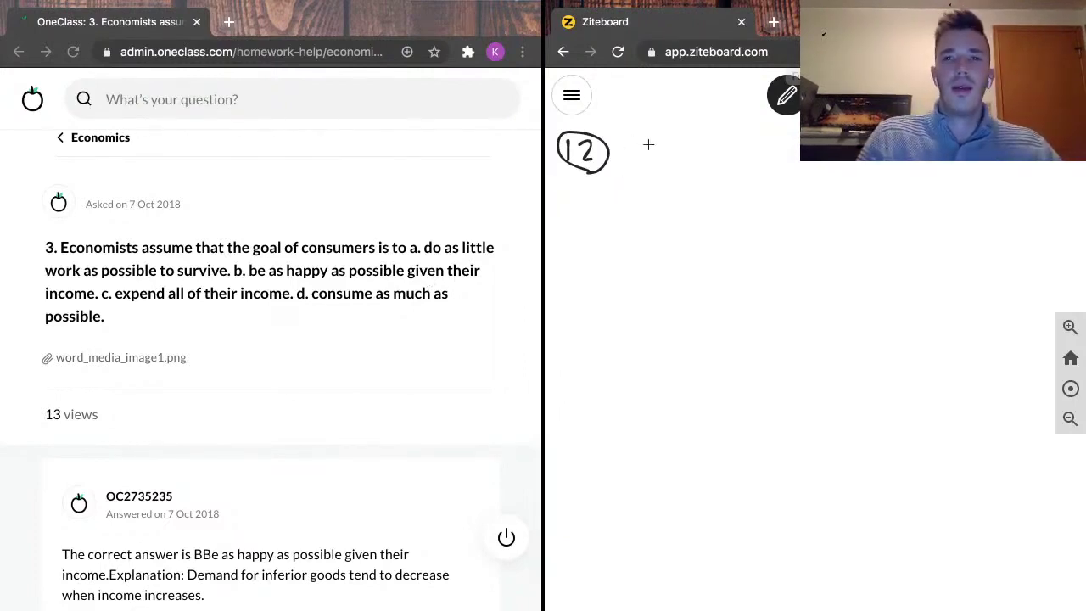
- Write 'assumptions' beside the 12, underline it with an arrow, and begin a circled 1 'Consumers'
{"action": "mouse_move", "coordinate": [648, 144]}
{"action": "left_mouse_down"}
{"action": "mouse_move", "coordinate": [678, 168]}
{"action": "mouse_move", "coordinate": [715, 145]}
{"action": "mouse_move", "coordinate": [735, 143]}
{"action": "mouse_move", "coordinate": [754, 174]}
{"action": "mouse_move", "coordinate": [758, 146]}
{"action": "mouse_move", "coordinate": [773, 165]}
{"action": "mouse_move", "coordinate": [793, 144]}
{"action": "mouse_move", "coordinate": [796, 157]}
{"action": "left_mouse_up"}
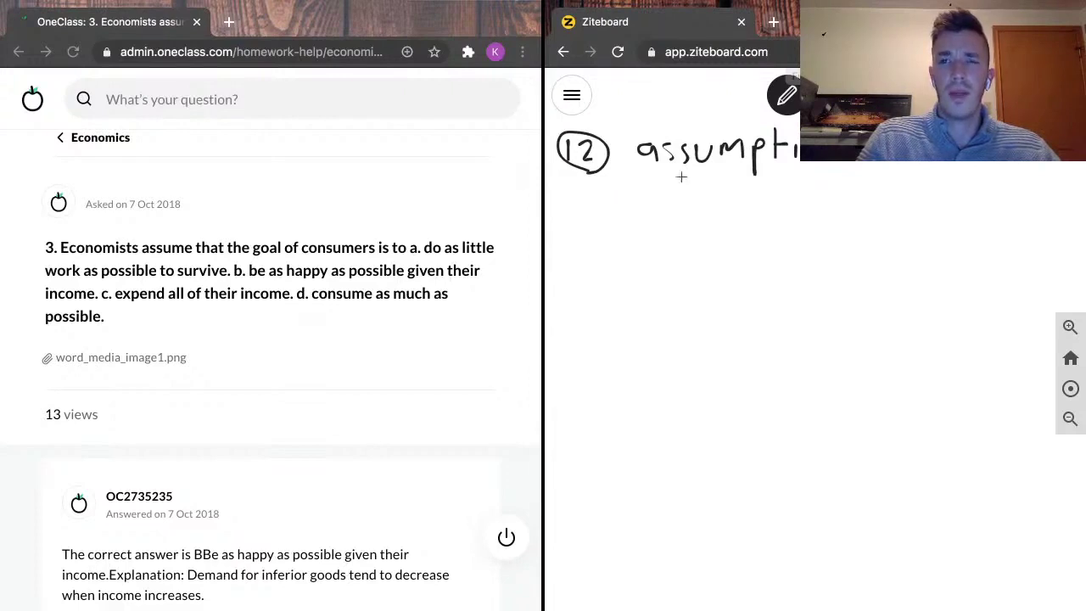
{"action": "left_click_drag", "start_coordinate": [636, 176], "coordinate": [872, 180]}
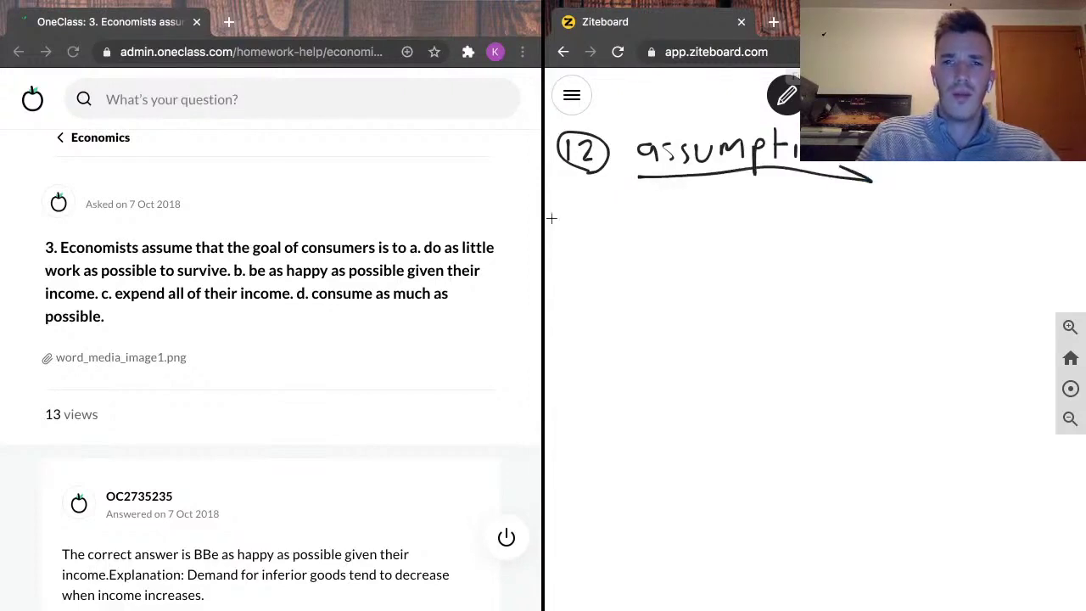
{"action": "mouse_move", "coordinate": [571, 223]}
{"action": "left_mouse_down"}
{"action": "mouse_move", "coordinate": [572, 240]}
{"action": "mouse_move", "coordinate": [594, 231]}
{"action": "mouse_move", "coordinate": [561, 219]}
{"action": "mouse_move", "coordinate": [575, 253]}
{"action": "mouse_move", "coordinate": [621, 249]}
{"action": "mouse_move", "coordinate": [648, 230]}
{"action": "mouse_move", "coordinate": [676, 228]}
{"action": "mouse_move", "coordinate": [668, 246]}
{"action": "mouse_move", "coordinate": [691, 246]}
{"action": "mouse_move", "coordinate": [702, 230]}
{"action": "mouse_move", "coordinate": [764, 226]}
{"action": "mouse_move", "coordinate": [752, 243]}
{"action": "left_mouse_up"}
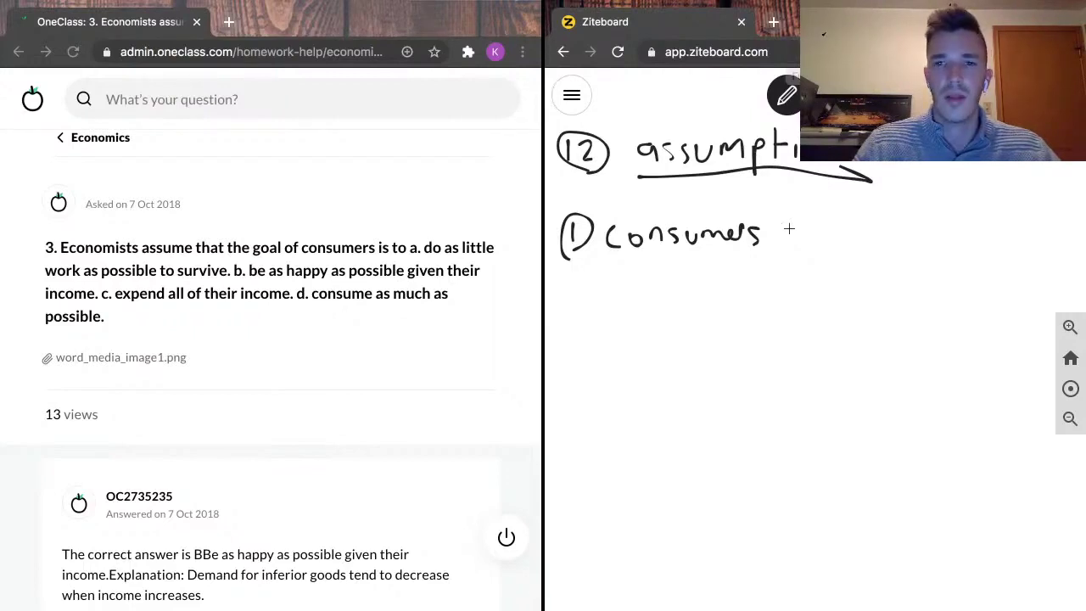
- Complete point 1 so it reads 'consumers are rational'
{"action": "mouse_move", "coordinate": [776, 229]}
{"action": "left_mouse_down"}
{"action": "mouse_move", "coordinate": [821, 230]}
{"action": "mouse_move", "coordinate": [827, 242]}
{"action": "mouse_move", "coordinate": [885, 223]}
{"action": "mouse_move", "coordinate": [887, 248]}
{"action": "left_mouse_up"}
{"action": "mouse_move", "coordinate": [897, 202]}
{"action": "left_mouse_down"}
{"action": "mouse_move", "coordinate": [896, 246]}
{"action": "mouse_move", "coordinate": [888, 222]}
{"action": "mouse_move", "coordinate": [914, 246]}
{"action": "mouse_move", "coordinate": [949, 227]}
{"action": "mouse_move", "coordinate": [982, 244]}
{"action": "left_mouse_up"}
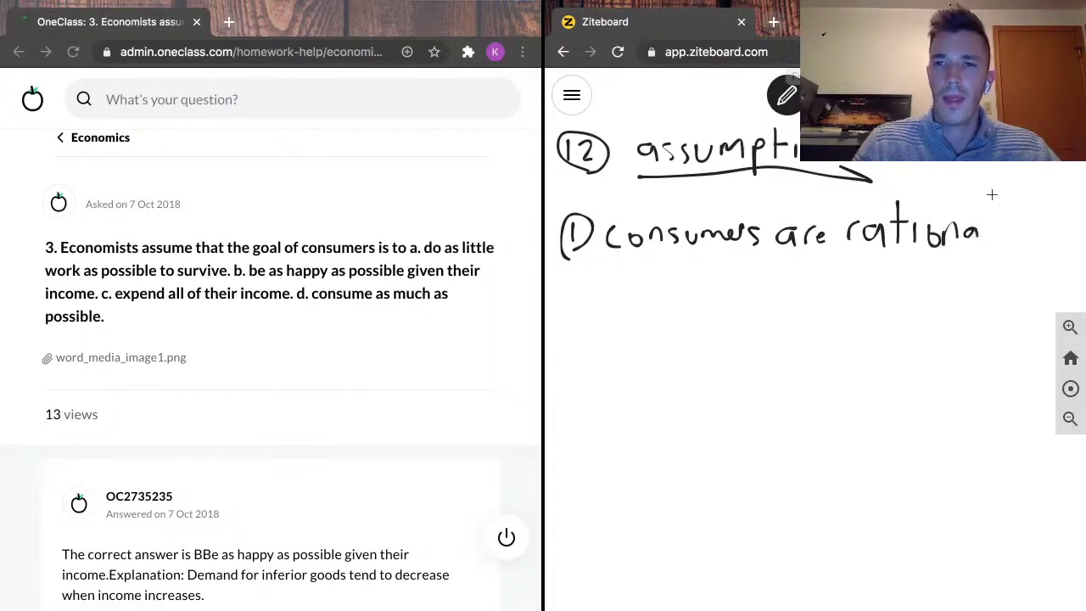
{"action": "left_click_drag", "start_coordinate": [993, 197], "coordinate": [993, 247]}
- Write a circled 2 followed by 'consumers think at margins' below point 1
{"action": "mouse_move", "coordinate": [559, 307]}
{"action": "left_mouse_down"}
{"action": "mouse_move", "coordinate": [562, 330]}
{"action": "mouse_move", "coordinate": [574, 330]}
{"action": "left_mouse_up"}
{"action": "mouse_move", "coordinate": [585, 292]}
{"action": "left_mouse_down"}
{"action": "mouse_move", "coordinate": [550, 315]}
{"action": "mouse_move", "coordinate": [619, 321]}
{"action": "mouse_move", "coordinate": [634, 303]}
{"action": "mouse_move", "coordinate": [642, 317]}
{"action": "mouse_move", "coordinate": [665, 307]}
{"action": "mouse_move", "coordinate": [664, 318]}
{"action": "mouse_move", "coordinate": [688, 303]}
{"action": "mouse_move", "coordinate": [719, 315]}
{"action": "mouse_move", "coordinate": [735, 301]}
{"action": "mouse_move", "coordinate": [742, 319]}
{"action": "left_mouse_up"}
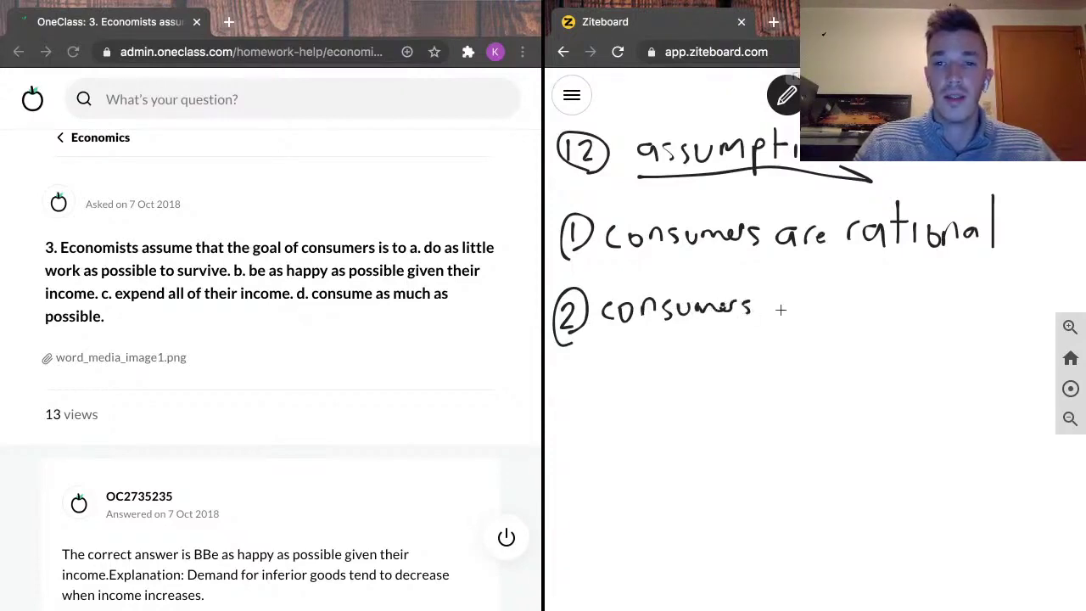
{"action": "mouse_move", "coordinate": [784, 277]}
{"action": "left_mouse_down"}
{"action": "mouse_move", "coordinate": [787, 314]}
{"action": "mouse_move", "coordinate": [797, 299]}
{"action": "mouse_move", "coordinate": [816, 319]}
{"action": "mouse_move", "coordinate": [846, 315]}
{"action": "left_mouse_up"}
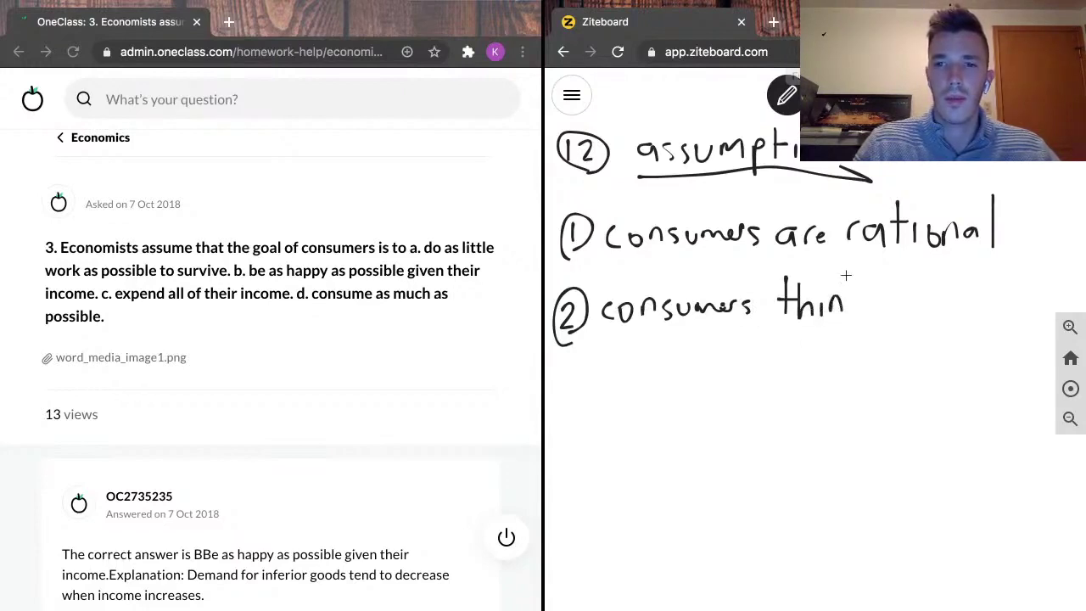
{"action": "mouse_move", "coordinate": [849, 273]}
{"action": "left_mouse_down"}
{"action": "mouse_move", "coordinate": [849, 316]}
{"action": "mouse_move", "coordinate": [872, 319]}
{"action": "mouse_move", "coordinate": [906, 302]}
{"action": "left_mouse_up"}
{"action": "left_click_drag", "start_coordinate": [908, 293], "coordinate": [909, 316]}
{"action": "mouse_move", "coordinate": [916, 275]}
{"action": "left_mouse_down"}
{"action": "mouse_move", "coordinate": [916, 307]}
{"action": "mouse_move", "coordinate": [924, 289]}
{"action": "left_mouse_up"}
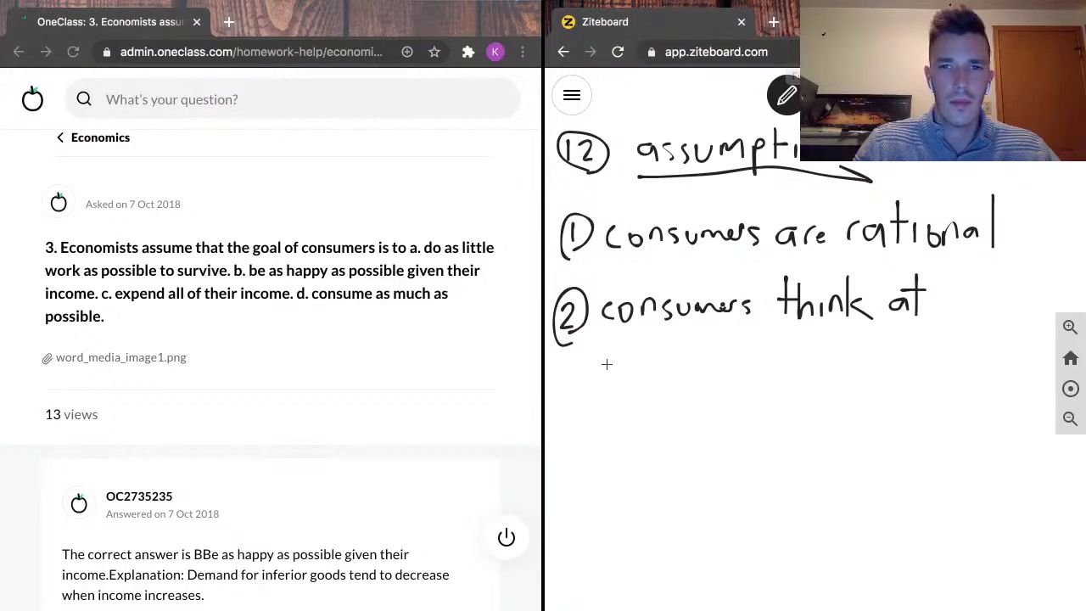
{"action": "mouse_move", "coordinate": [616, 355]}
{"action": "left_mouse_down"}
{"action": "mouse_move", "coordinate": [650, 367]}
{"action": "mouse_move", "coordinate": [661, 351]}
{"action": "mouse_move", "coordinate": [670, 362]}
{"action": "mouse_move", "coordinate": [694, 349]}
{"action": "mouse_move", "coordinate": [699, 374]}
{"action": "mouse_move", "coordinate": [713, 352]}
{"action": "mouse_move", "coordinate": [750, 363]}
{"action": "mouse_move", "coordinate": [762, 355]}
{"action": "mouse_move", "coordinate": [746, 367]}
{"action": "left_mouse_up"}
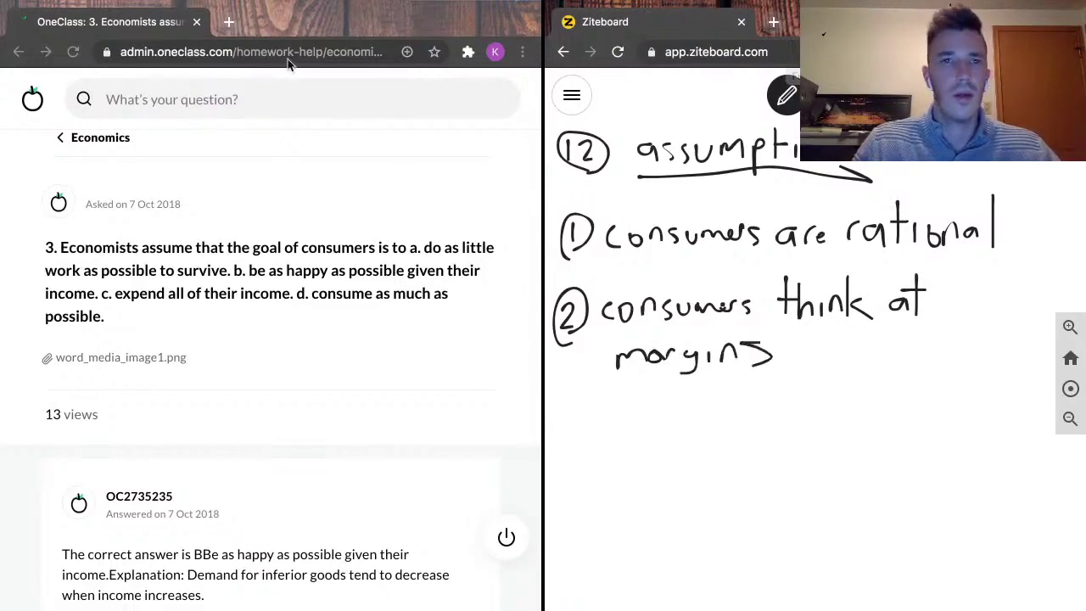
- Search Google in a new tab for 'economcs assumptions of consumers' and scan the results
{"action": "left_click", "coordinate": [229, 23]}
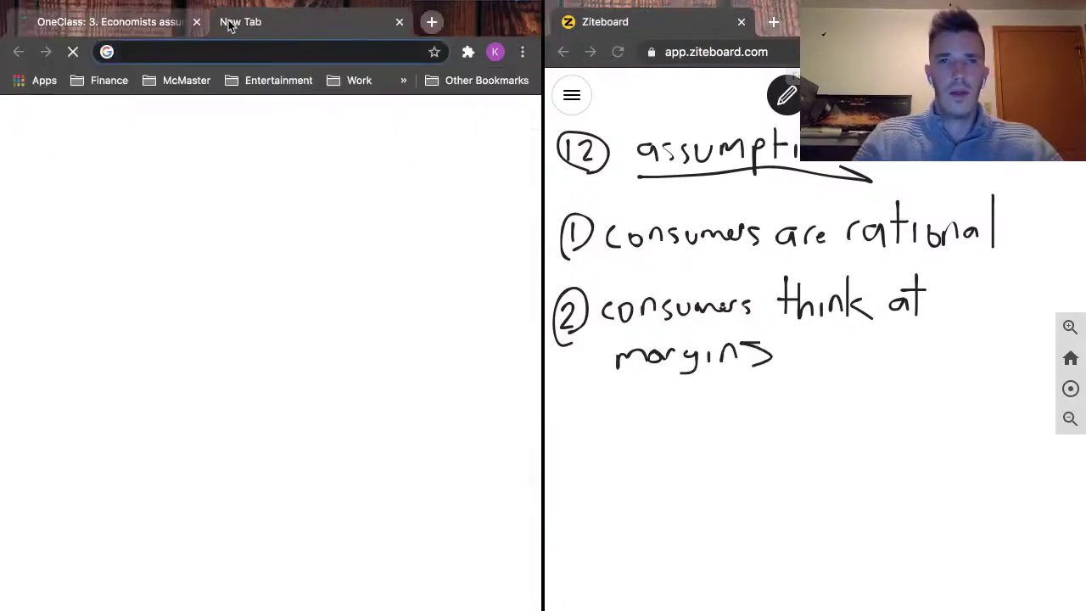
{"action": "type", "text": "economcs"}
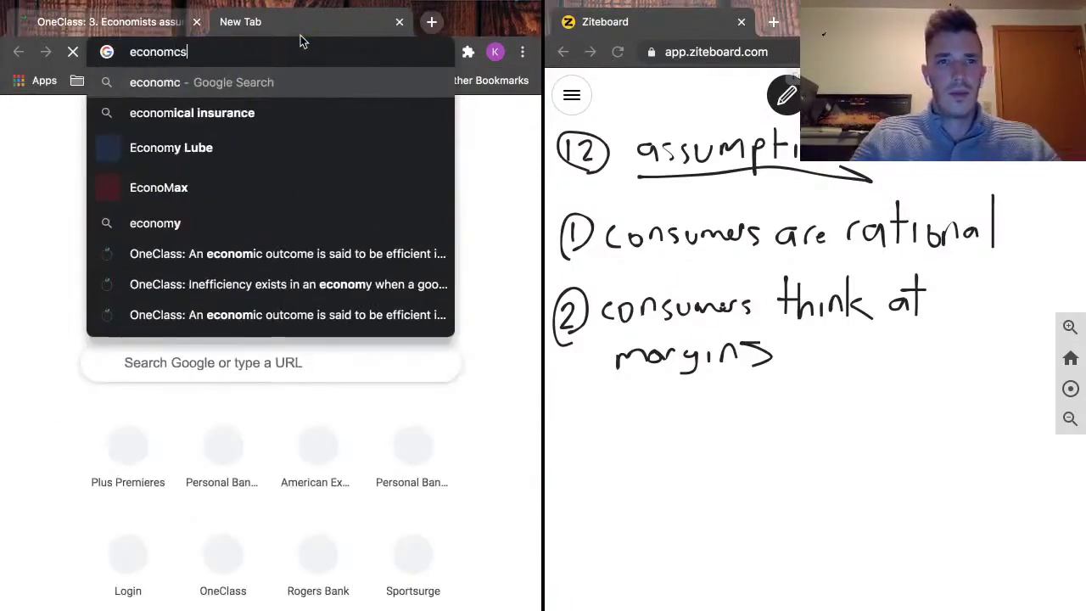
{"action": "type", "text": " assumptions of consu"}
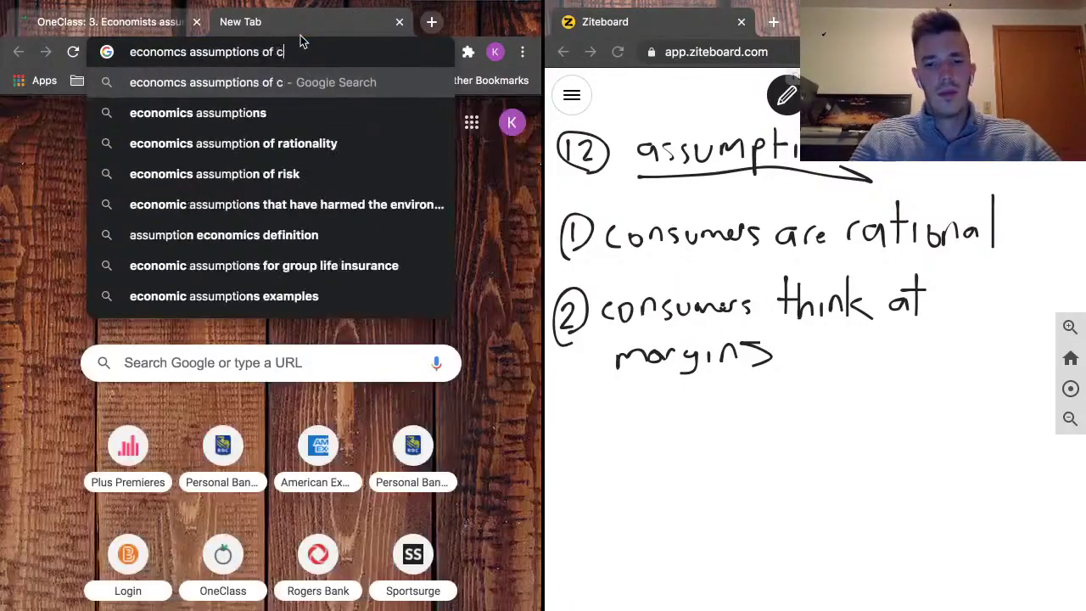
{"action": "key", "text": "Return"}
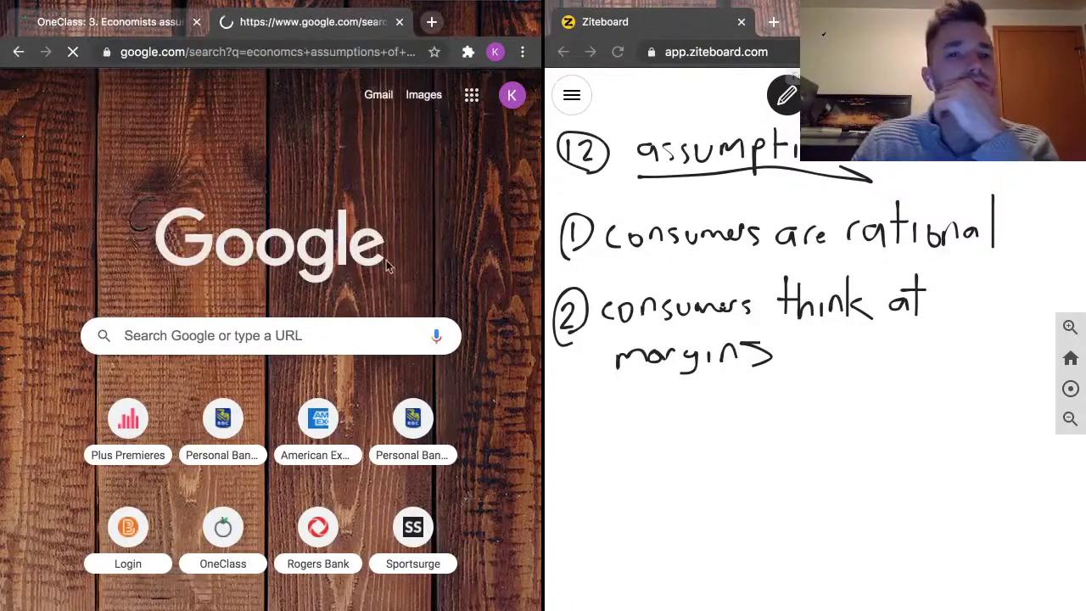
{"action": "scroll", "coordinate": [352, 417], "scroll_direction": "down", "scroll_amount": 1}
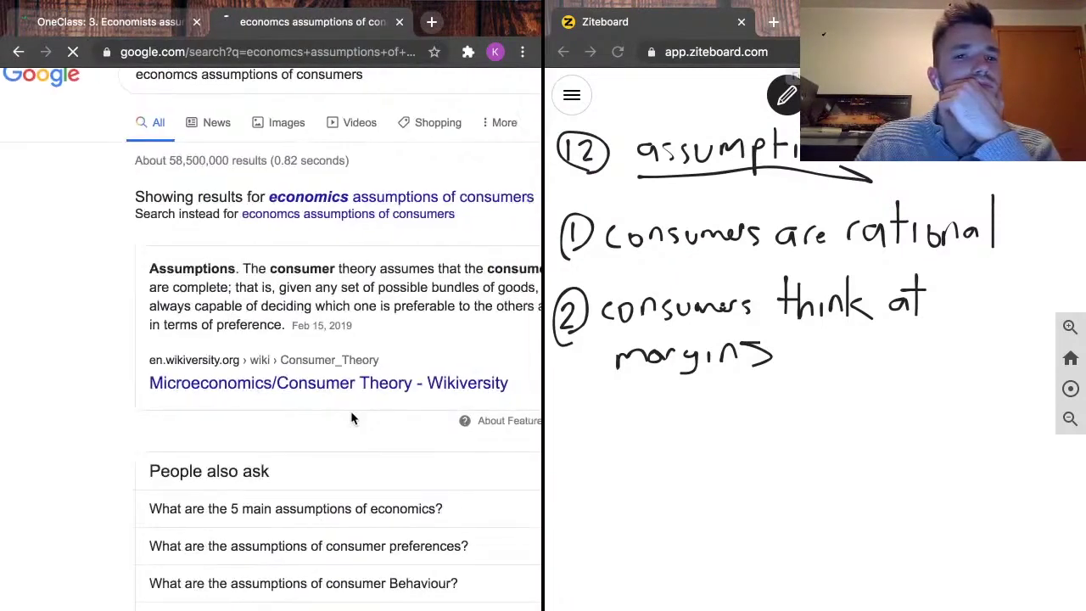
{"action": "scroll", "coordinate": [352, 417], "scroll_direction": "right", "scroll_amount": 3}
{"action": "scroll", "coordinate": [352, 417], "scroll_direction": "right", "scroll_amount": 3}
{"action": "scroll", "coordinate": [352, 417], "scroll_direction": "left", "scroll_amount": 2}
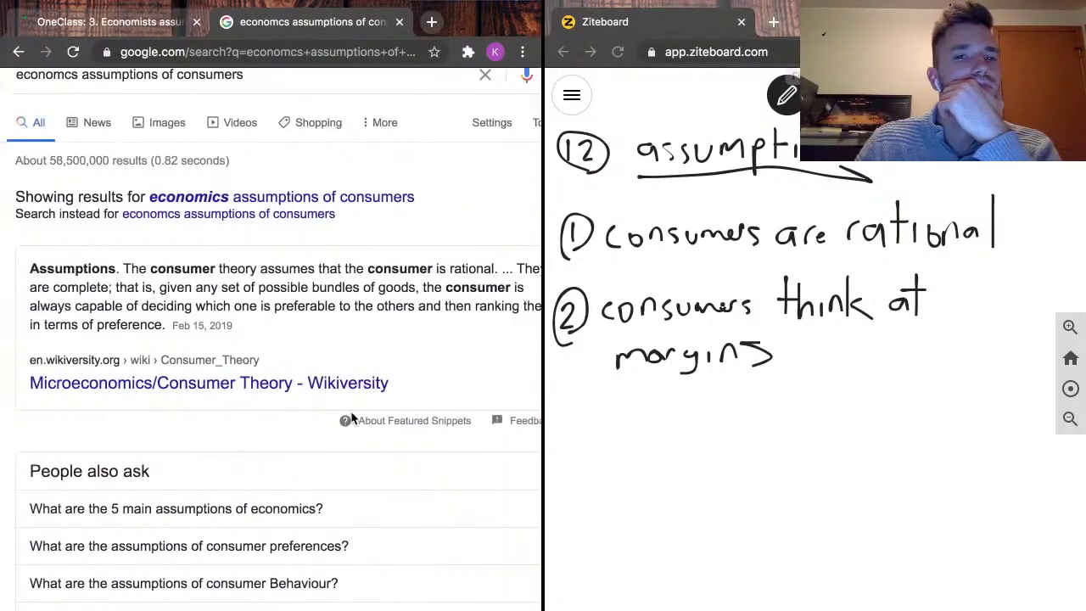
- Open the Wikiversity Microeconomics/Consumer Theory result and read its six preference assumptions, complete through convex
{"action": "left_click", "coordinate": [296, 393]}
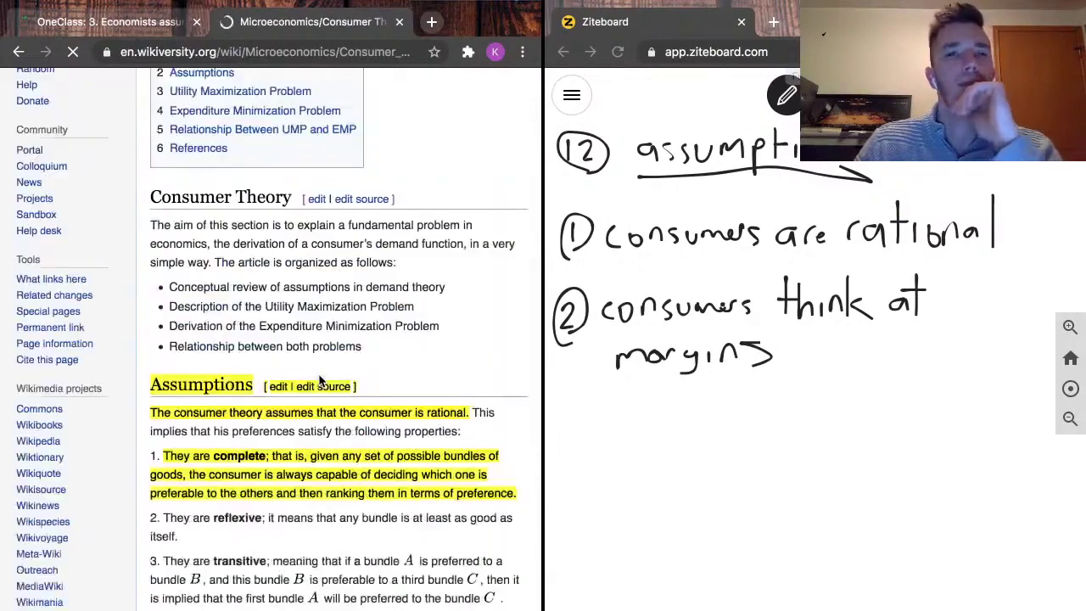
{"action": "scroll", "coordinate": [321, 380], "scroll_direction": "down", "scroll_amount": 2}
{"action": "left_click", "coordinate": [318, 375]}
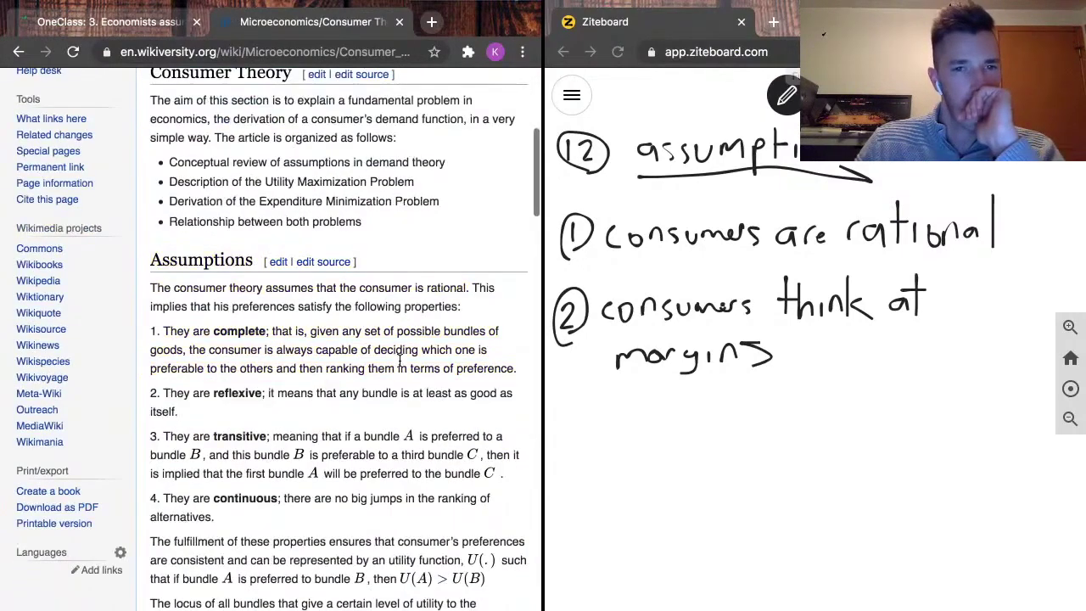
{"action": "scroll", "coordinate": [399, 360], "scroll_direction": "down", "scroll_amount": 3}
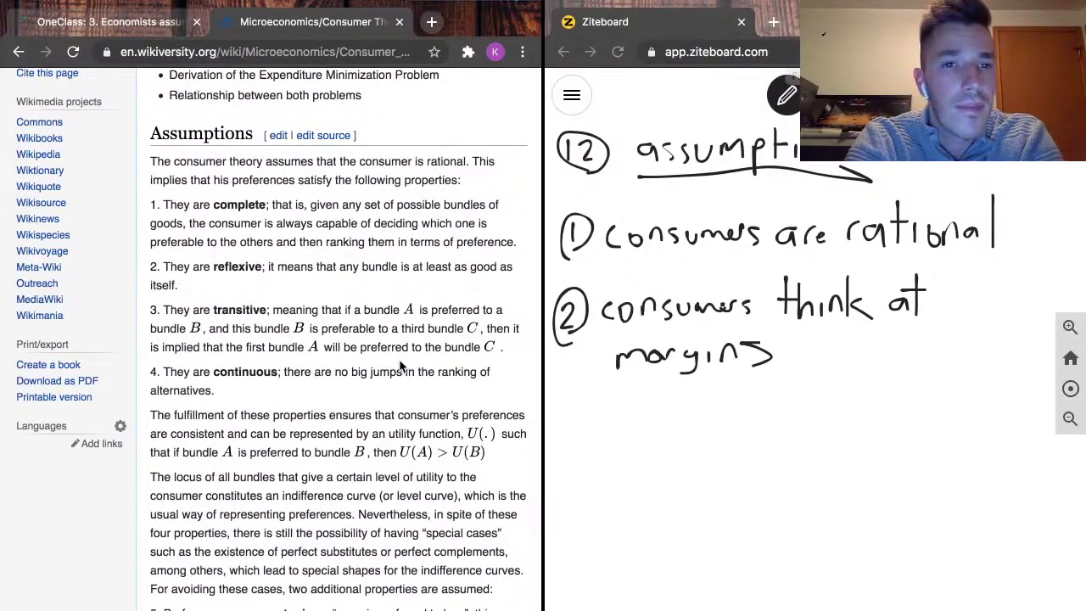
{"action": "scroll", "coordinate": [402, 365], "scroll_direction": "down", "scroll_amount": 10}
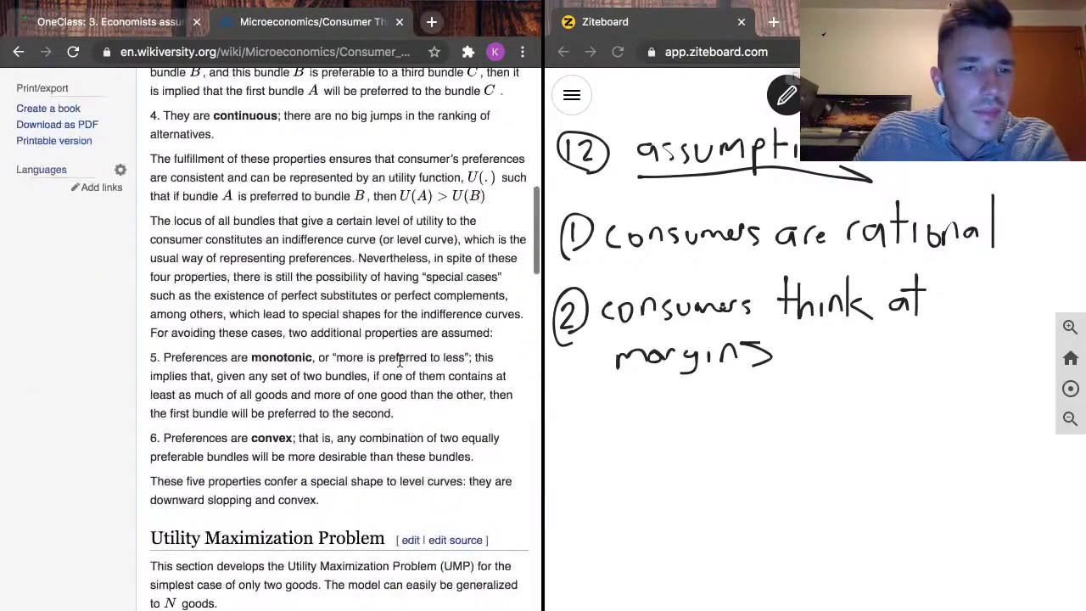
{"action": "scroll", "coordinate": [401, 364], "scroll_direction": "down", "scroll_amount": 4}
{"action": "scroll", "coordinate": [399, 362], "scroll_direction": "up", "scroll_amount": 8}
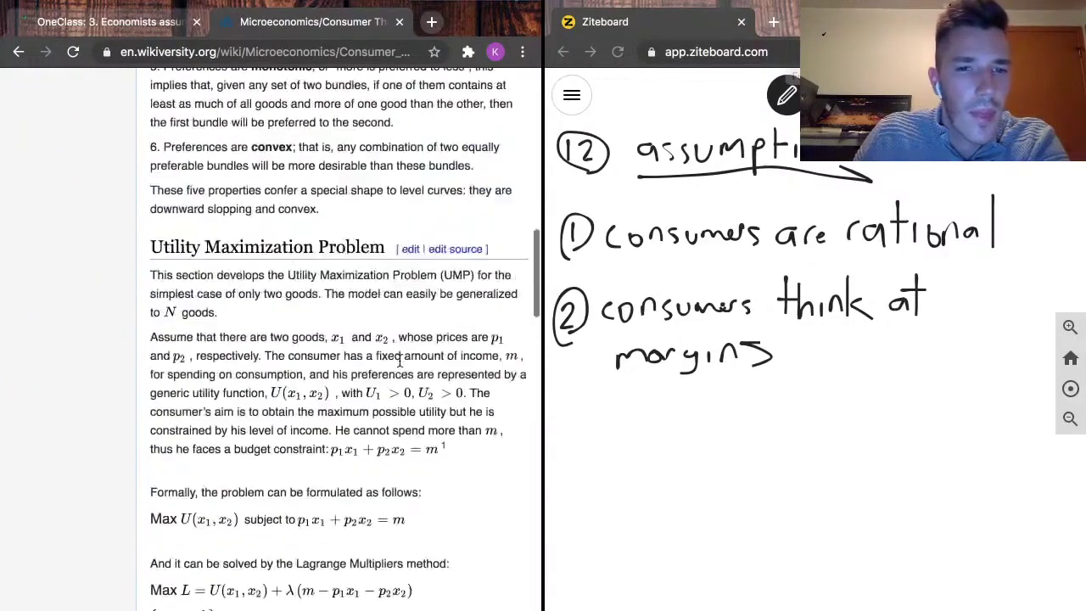
{"action": "scroll", "coordinate": [399, 360], "scroll_direction": "up", "scroll_amount": 3}
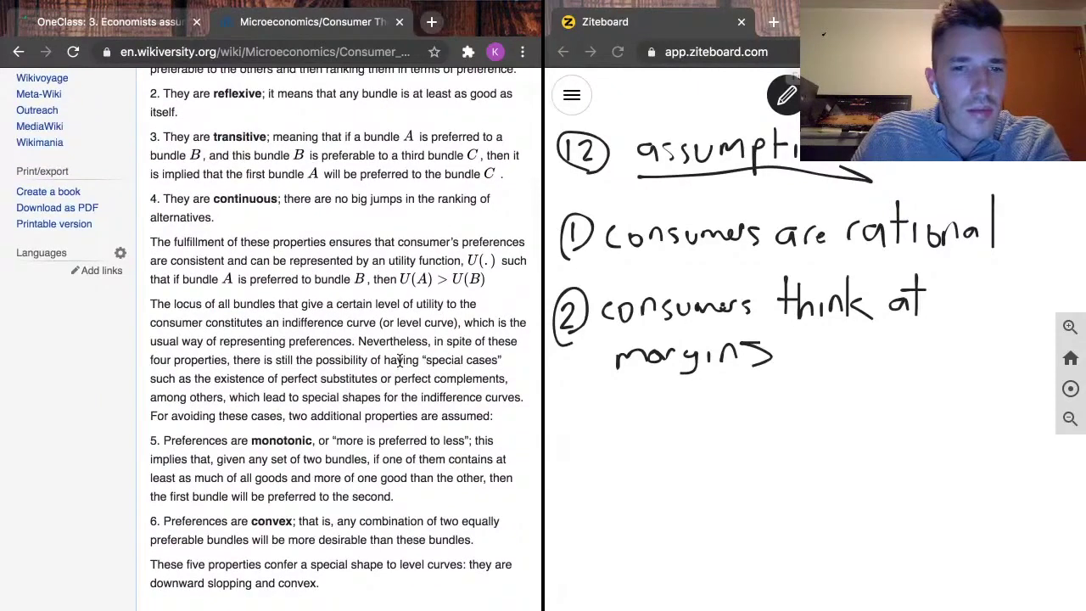
{"action": "scroll", "coordinate": [400, 361], "scroll_direction": "down", "scroll_amount": 1}
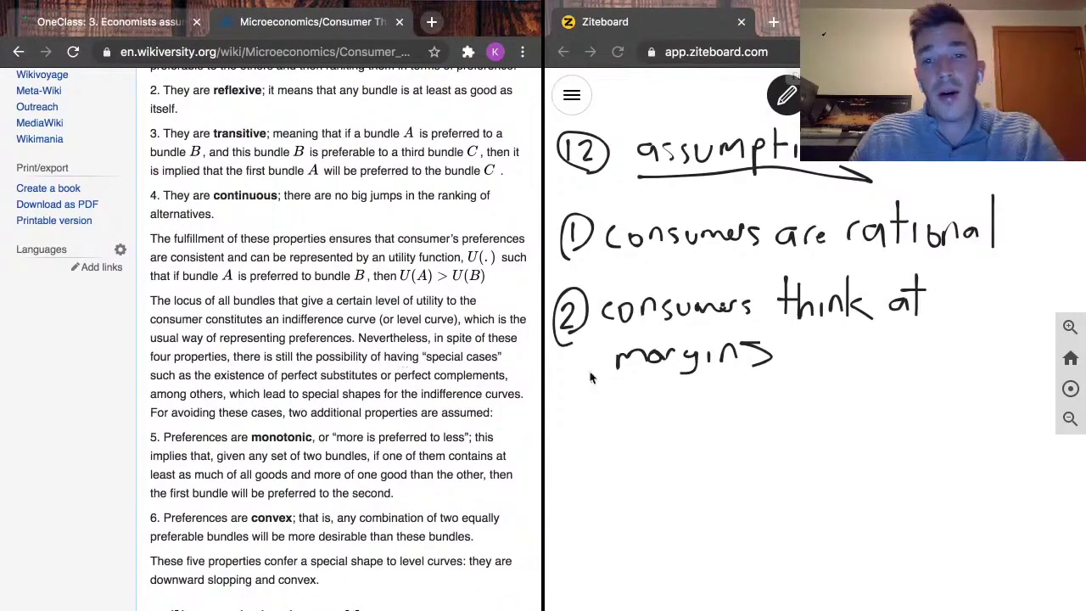
- Back on the whiteboard, write a circled 3 below 'margins' followed by 'consumers prefer'
{"action": "left_click", "coordinate": [564, 431]}
{"action": "mouse_move", "coordinate": [558, 422]}
{"action": "left_mouse_down"}
{"action": "mouse_move", "coordinate": [581, 448]}
{"action": "mouse_move", "coordinate": [566, 462]}
{"action": "left_mouse_up"}
{"action": "left_click_drag", "start_coordinate": [585, 436], "coordinate": [593, 457]}
{"action": "mouse_move", "coordinate": [580, 394]}
{"action": "left_mouse_down"}
{"action": "mouse_move", "coordinate": [547, 441]}
{"action": "mouse_move", "coordinate": [573, 462]}
{"action": "left_mouse_up"}
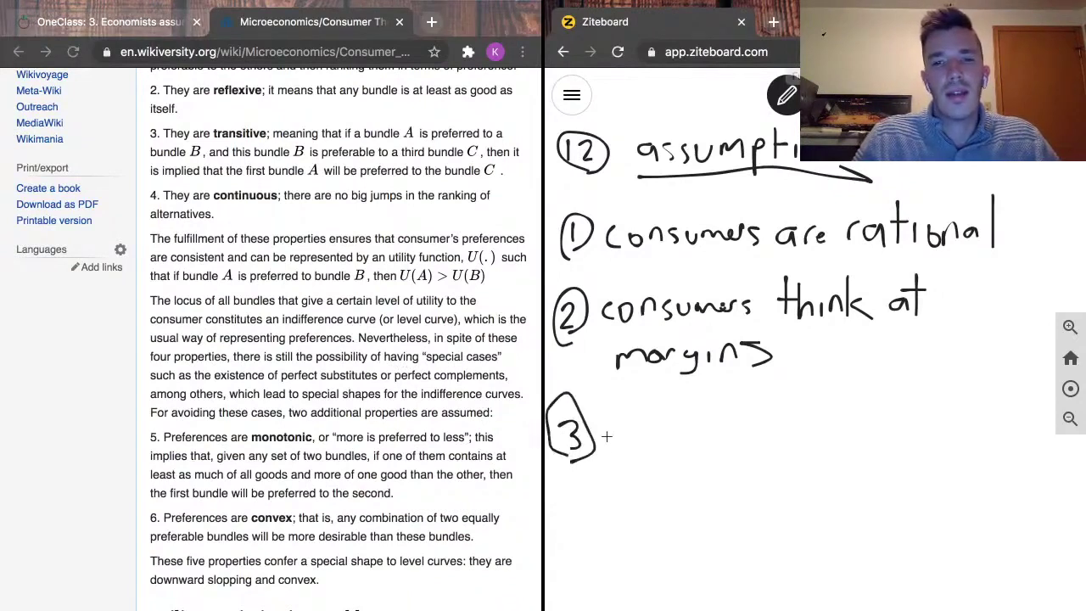
{"action": "mouse_move", "coordinate": [623, 429]}
{"action": "left_mouse_down"}
{"action": "mouse_move", "coordinate": [621, 437]}
{"action": "mouse_move", "coordinate": [648, 431]}
{"action": "mouse_move", "coordinate": [678, 443]}
{"action": "mouse_move", "coordinate": [779, 407]}
{"action": "mouse_move", "coordinate": [784, 433]}
{"action": "mouse_move", "coordinate": [838, 447]}
{"action": "left_mouse_up"}
{"action": "mouse_move", "coordinate": [838, 403]}
{"action": "left_mouse_down"}
{"action": "mouse_move", "coordinate": [849, 406]}
{"action": "mouse_move", "coordinate": [840, 419]}
{"action": "mouse_move", "coordinate": [865, 404]}
{"action": "mouse_move", "coordinate": [882, 423]}
{"action": "left_mouse_up"}
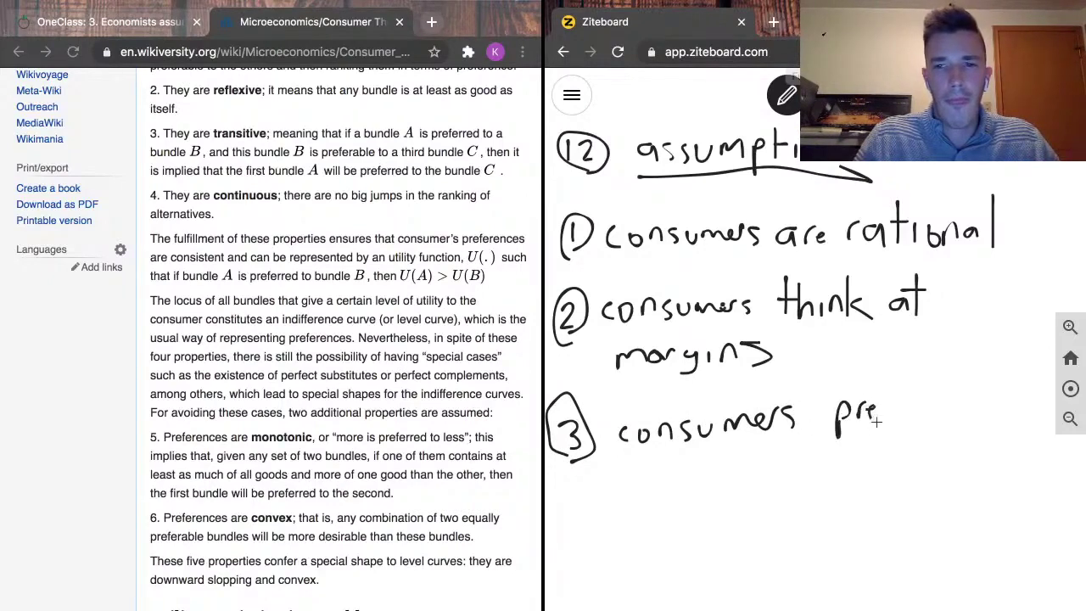
{"action": "mouse_move", "coordinate": [891, 379]}
{"action": "left_mouse_down"}
{"action": "mouse_move", "coordinate": [882, 424]}
{"action": "mouse_move", "coordinate": [886, 392]}
{"action": "mouse_move", "coordinate": [892, 410]}
{"action": "left_mouse_up"}
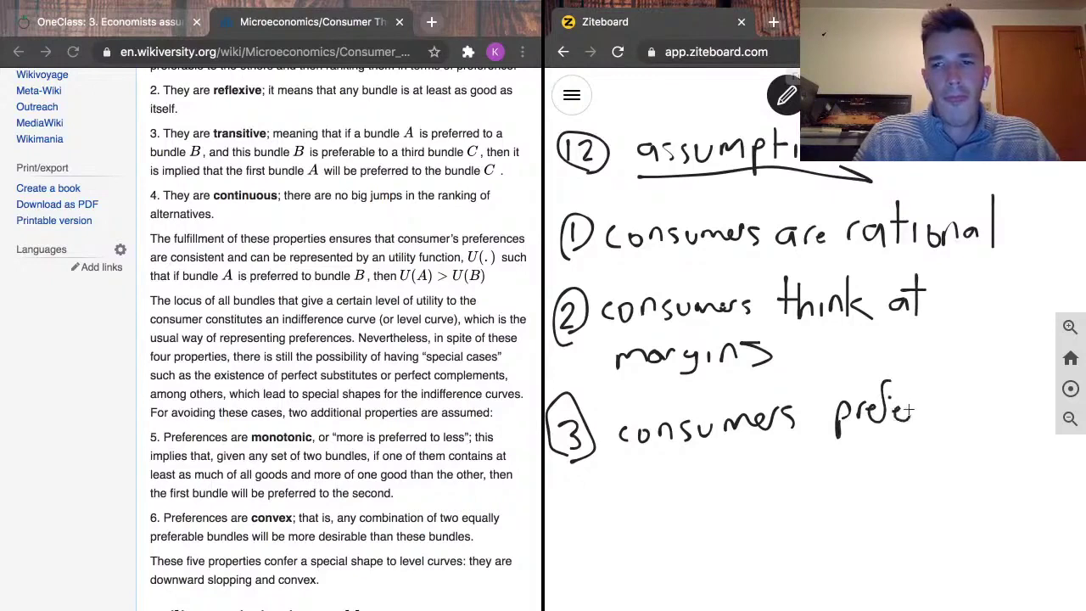
{"action": "mouse_move", "coordinate": [904, 418]}
{"action": "left_mouse_down"}
{"action": "mouse_move", "coordinate": [955, 399]}
{"action": "mouse_move", "coordinate": [974, 412]}
{"action": "mouse_move", "coordinate": [1008, 387]}
{"action": "mouse_move", "coordinate": [1028, 403]}
{"action": "left_mouse_up"}
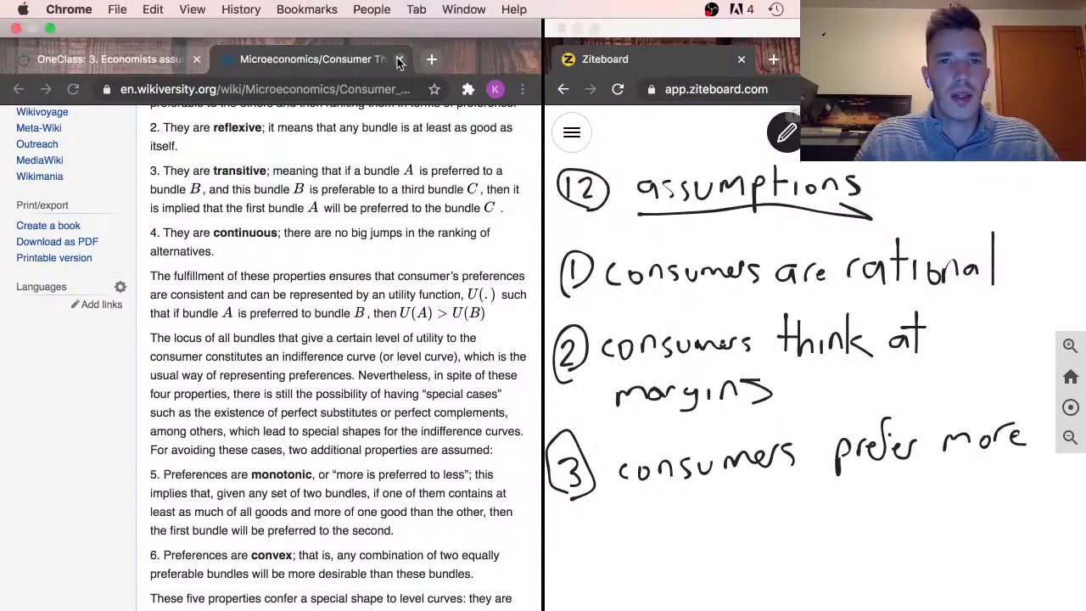
- Close the Wikiversity tab and add 'to less' so point 3 reads 'consumers prefer more to less'
{"action": "left_click", "coordinate": [328, 259]}
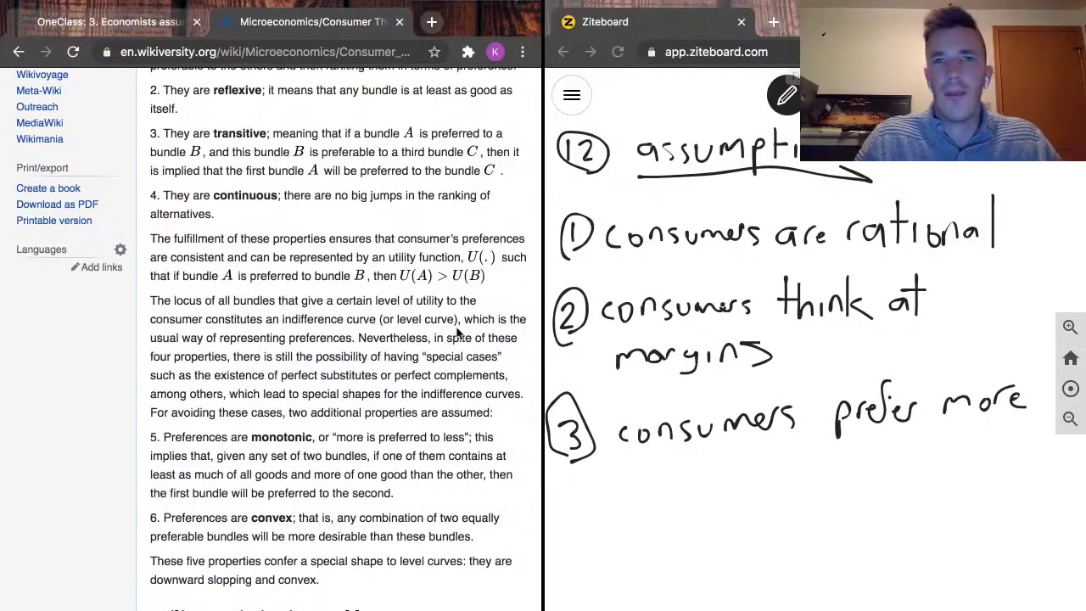
{"action": "left_click", "coordinate": [401, 22]}
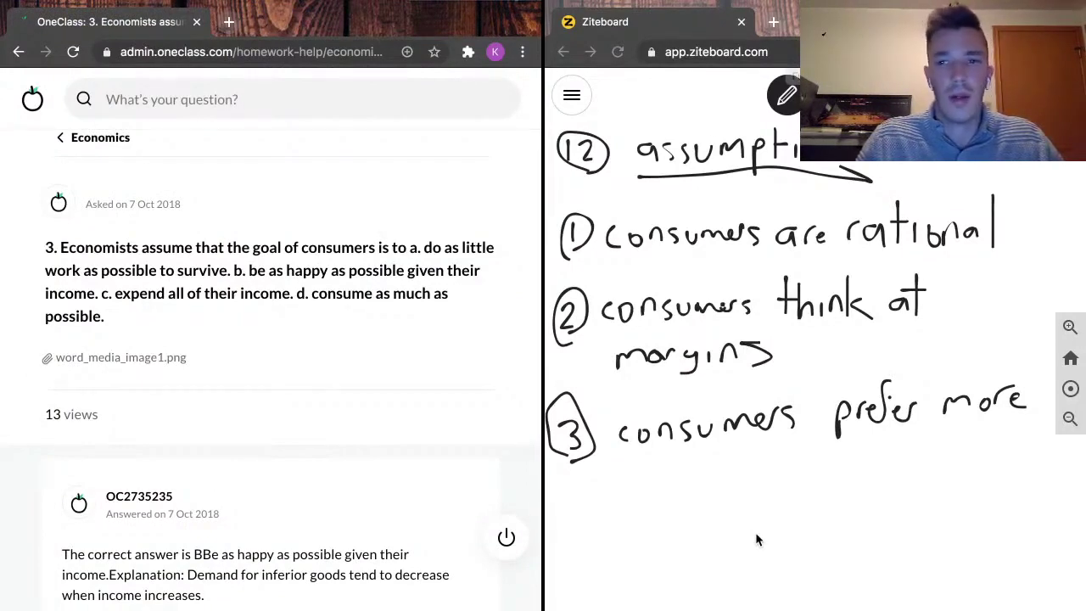
{"action": "left_click", "coordinate": [621, 462]}
{"action": "mouse_move", "coordinate": [622, 463]}
{"action": "left_mouse_down"}
{"action": "mouse_move", "coordinate": [622, 505]}
{"action": "mouse_move", "coordinate": [626, 491]}
{"action": "mouse_move", "coordinate": [640, 490]}
{"action": "mouse_move", "coordinate": [631, 502]}
{"action": "mouse_move", "coordinate": [642, 492]}
{"action": "mouse_move", "coordinate": [672, 505]}
{"action": "mouse_move", "coordinate": [688, 485]}
{"action": "mouse_move", "coordinate": [699, 505]}
{"action": "mouse_move", "coordinate": [712, 491]}
{"action": "mouse_move", "coordinate": [706, 502]}
{"action": "mouse_move", "coordinate": [722, 503]}
{"action": "left_mouse_up"}
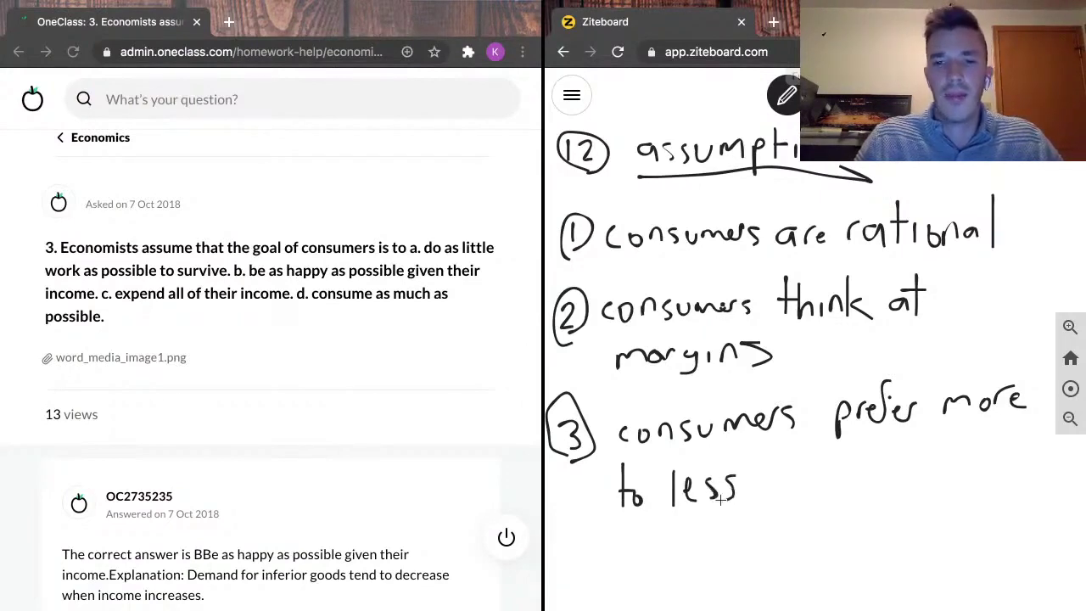
{"action": "scroll", "coordinate": [722, 501], "scroll_direction": "down", "scroll_amount": 2}
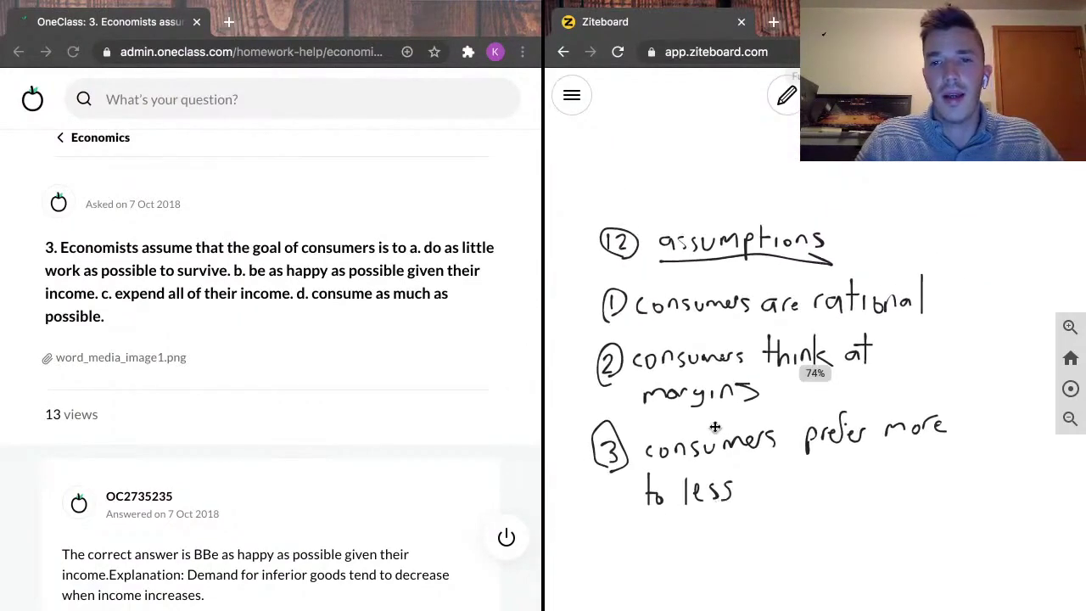
{"action": "scroll", "coordinate": [717, 426], "scroll_direction": "down", "scroll_amount": 5}
{"action": "left_click", "coordinate": [786, 96]}
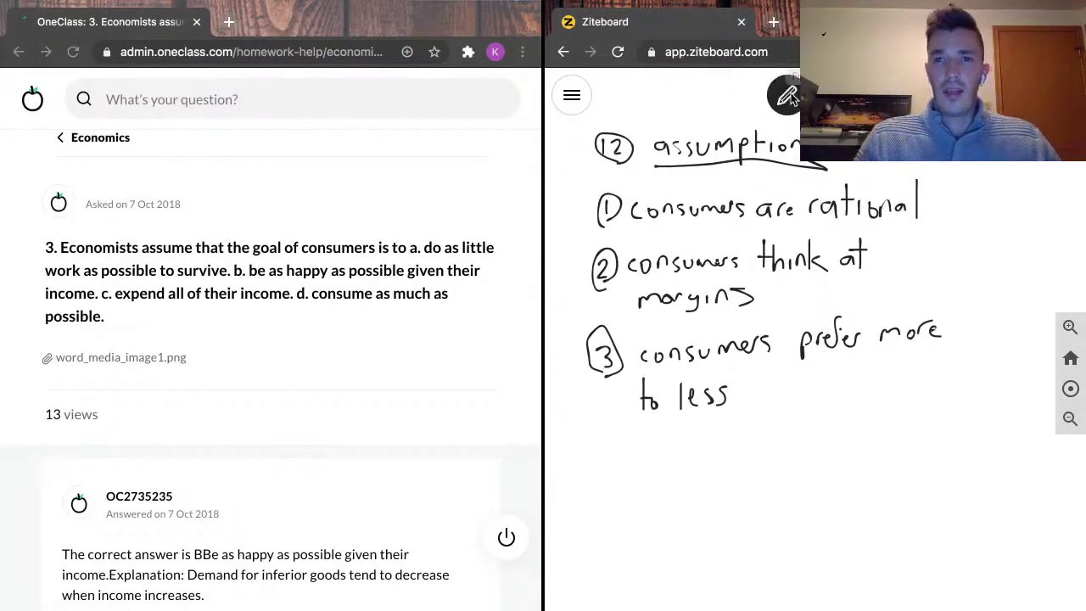
- Draw and label the graph's vertical axis, then mark point A below, B on, and C above the curve
{"action": "mouse_move", "coordinate": [611, 487]}
{"action": "left_mouse_down"}
{"action": "mouse_move", "coordinate": [631, 487]}
{"action": "mouse_move", "coordinate": [619, 605]}
{"action": "left_mouse_up"}
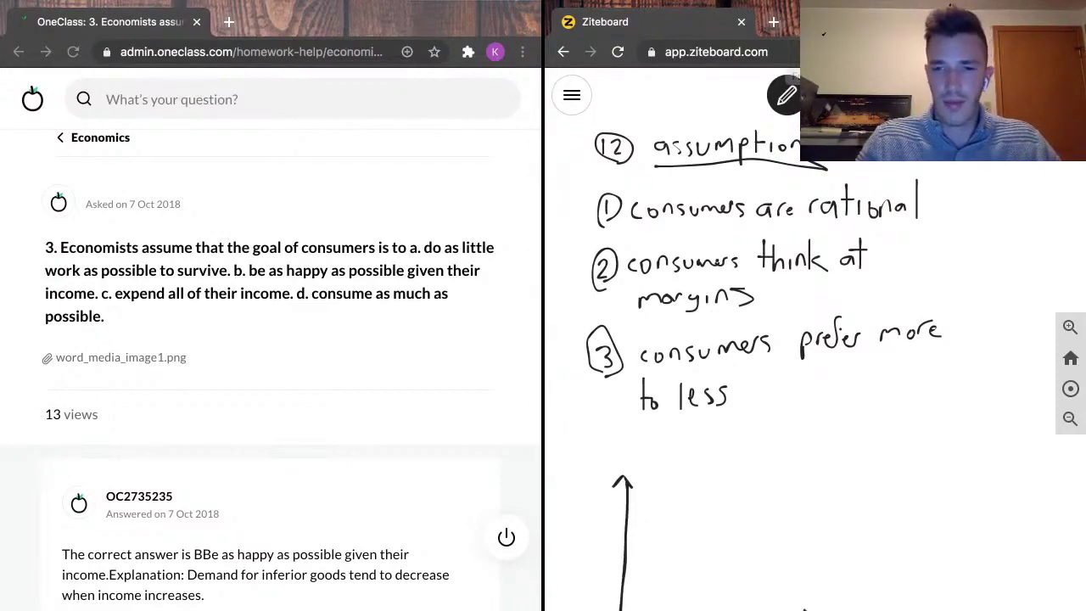
{"action": "mouse_move", "coordinate": [591, 479]}
{"action": "left_mouse_down"}
{"action": "mouse_move", "coordinate": [599, 507]}
{"action": "mouse_move", "coordinate": [575, 518]}
{"action": "mouse_move", "coordinate": [685, 516]}
{"action": "mouse_move", "coordinate": [753, 609]}
{"action": "left_mouse_up"}
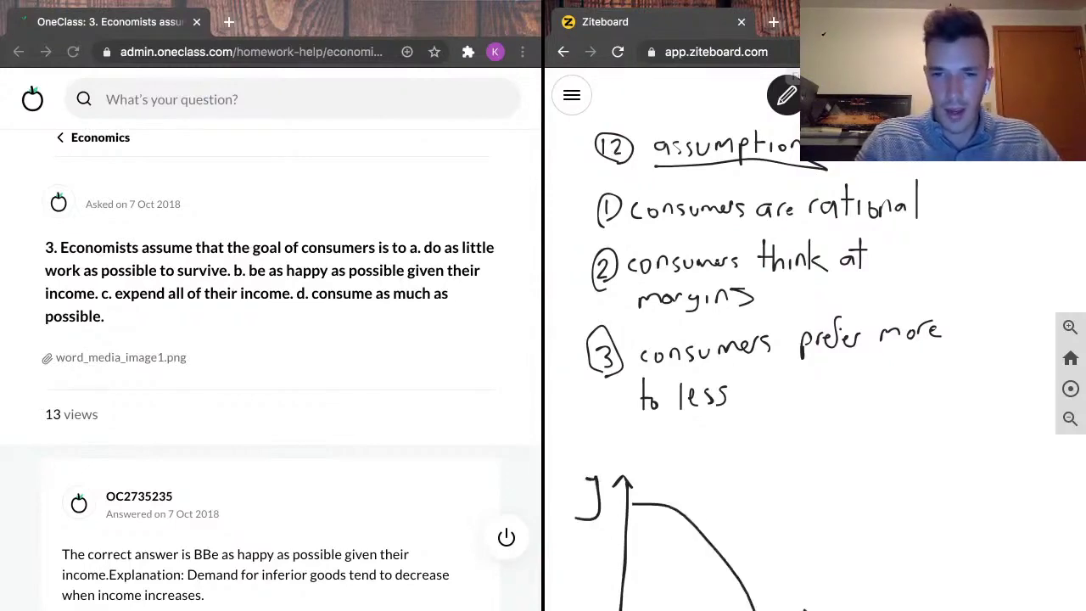
{"action": "mouse_move", "coordinate": [667, 600]}
{"action": "left_mouse_down"}
{"action": "mouse_move", "coordinate": [677, 577]}
{"action": "mouse_move", "coordinate": [684, 604]}
{"action": "mouse_move", "coordinate": [684, 584]}
{"action": "left_mouse_up"}
{"action": "mouse_move", "coordinate": [732, 528]}
{"action": "left_mouse_down"}
{"action": "mouse_move", "coordinate": [744, 541]}
{"action": "mouse_move", "coordinate": [731, 555]}
{"action": "left_mouse_up"}
{"action": "left_click_drag", "start_coordinate": [785, 466], "coordinate": [801, 499]}
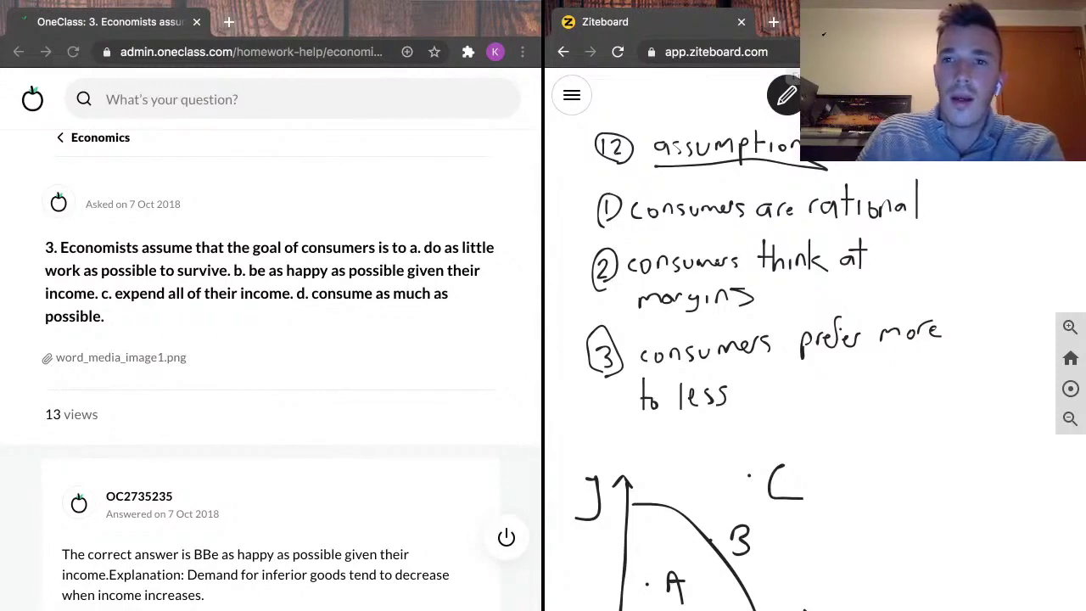
- Clear the whiteboard, comment that the correct answer is D, consume as much as possible, and mark it incorrect
{"action": "left_click", "coordinate": [821, 165]}
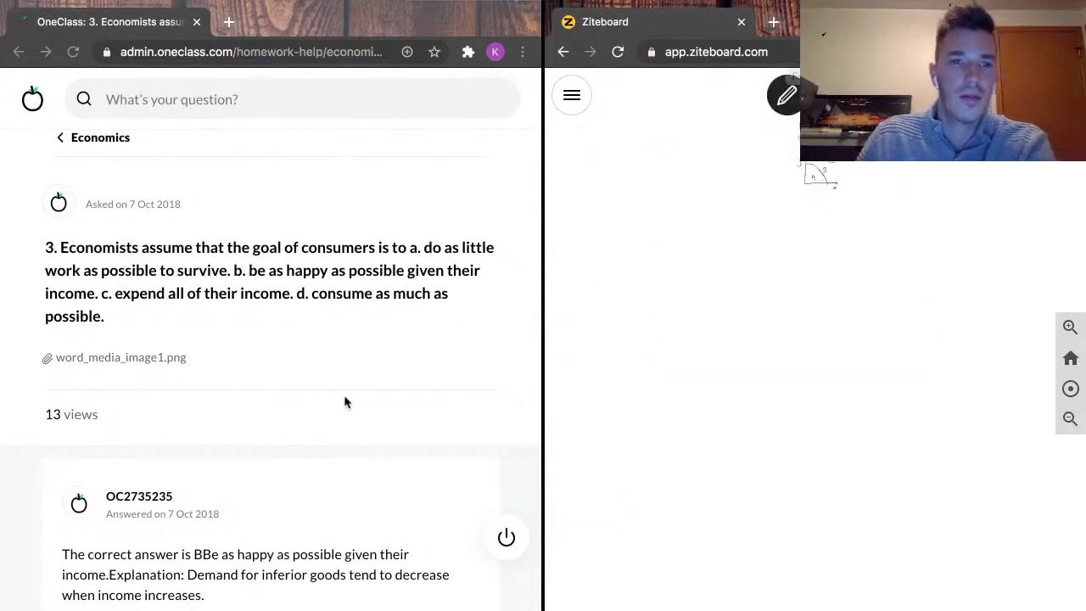
{"action": "scroll", "coordinate": [345, 399], "scroll_direction": "down", "scroll_amount": 5}
{"action": "left_click", "coordinate": [298, 439]}
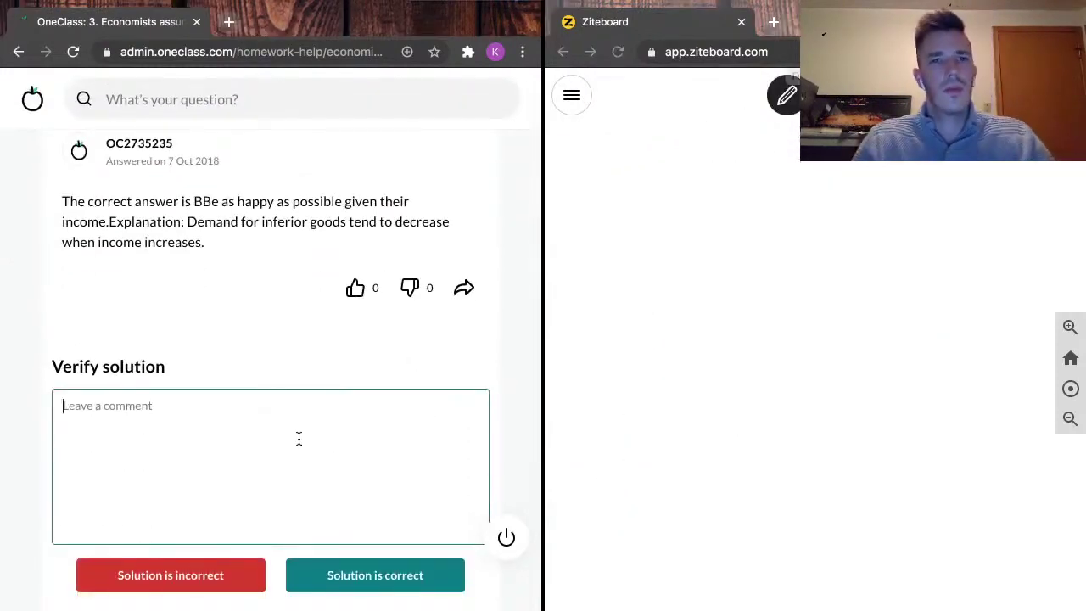
{"action": "type", "text": "good try, but the correct "}
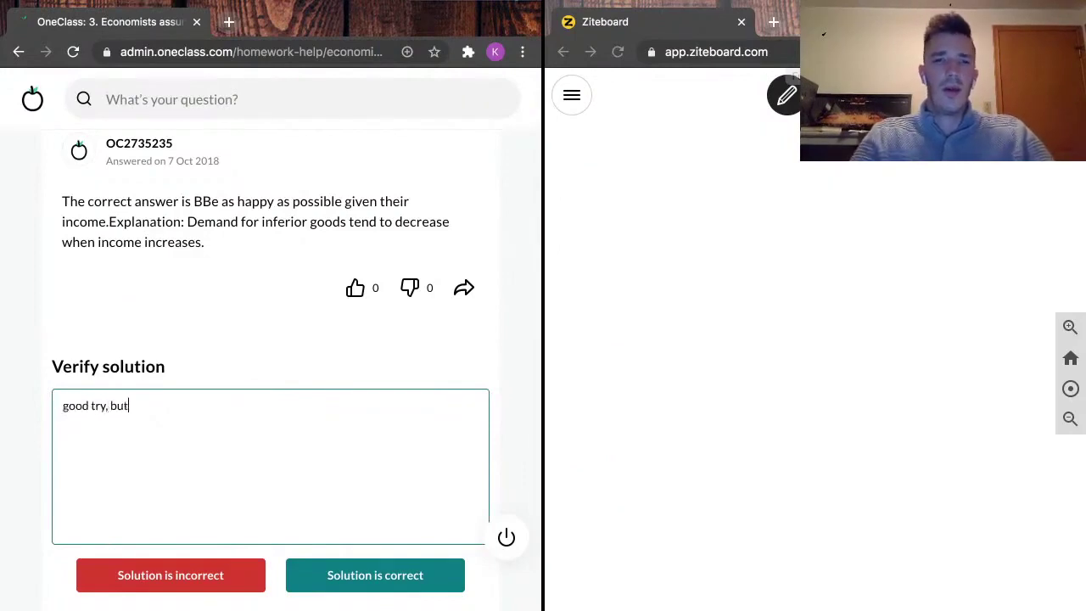
{"action": "type", "text": "answw"}
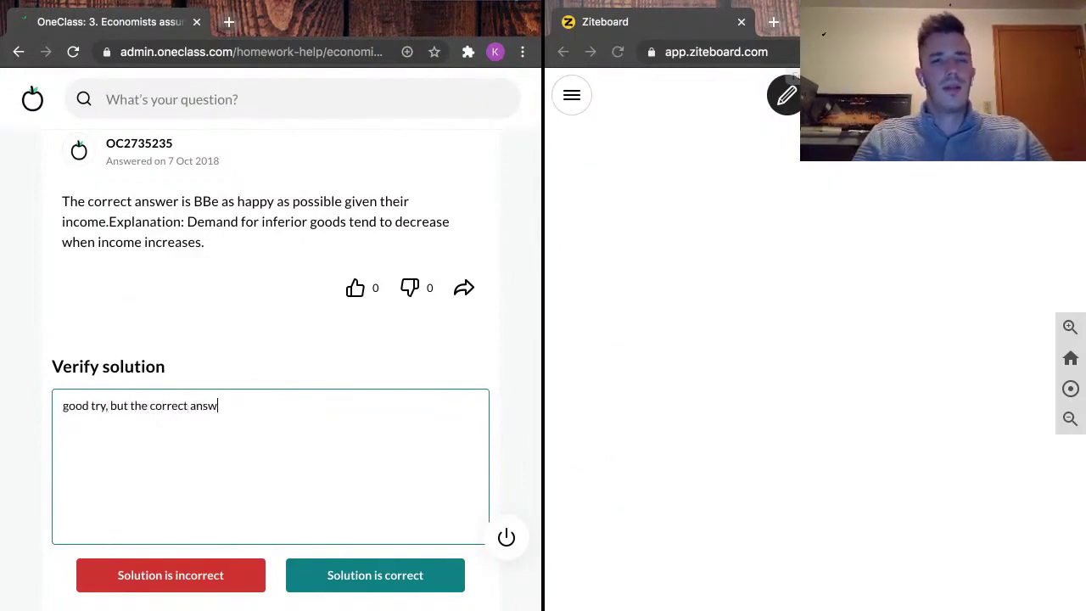
{"action": "type", "text": " is"}
{"action": "scroll", "coordinate": [316, 329], "scroll_direction": "up", "scroll_amount": 5}
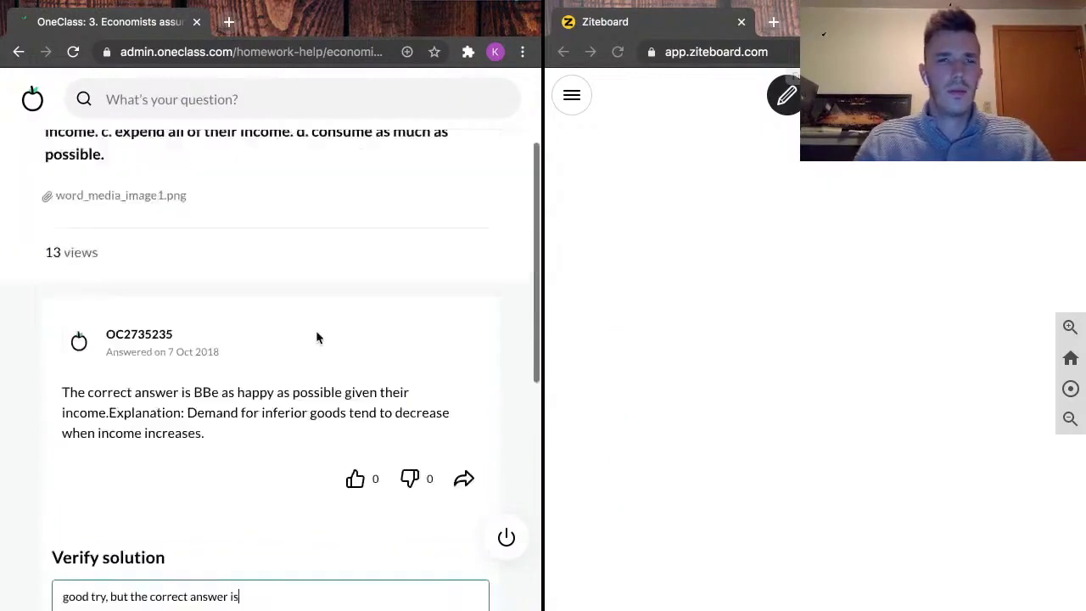
{"action": "scroll", "coordinate": [317, 336], "scroll_direction": "down", "scroll_amount": 2}
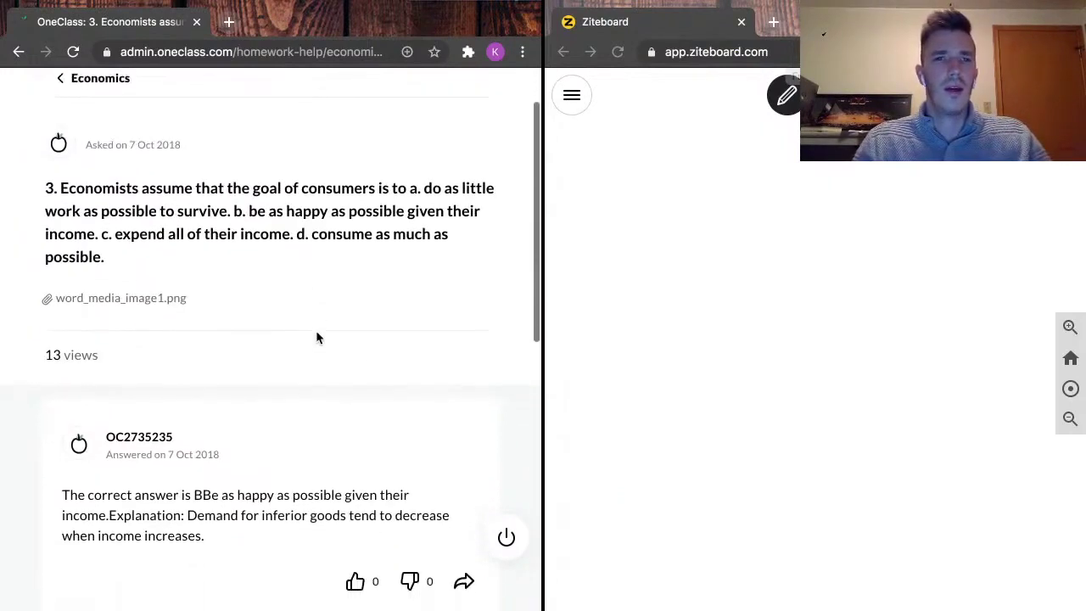
{"action": "scroll", "coordinate": [316, 337], "scroll_direction": "down", "scroll_amount": 5}
{"action": "type", "text": "good try, but the correct answer is"}
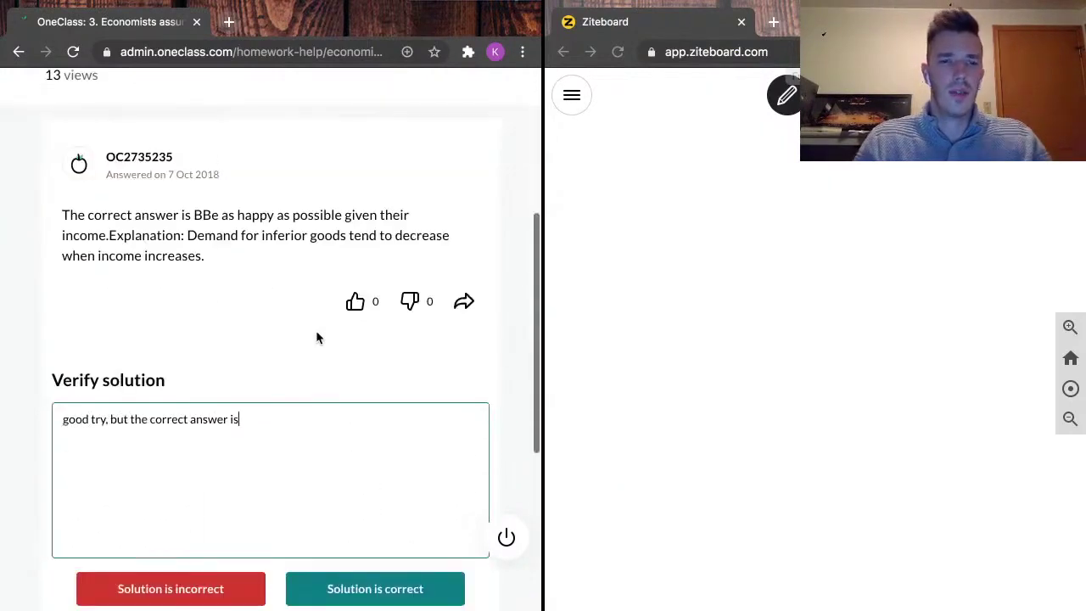
{"action": "type", "text": " D, consum"}
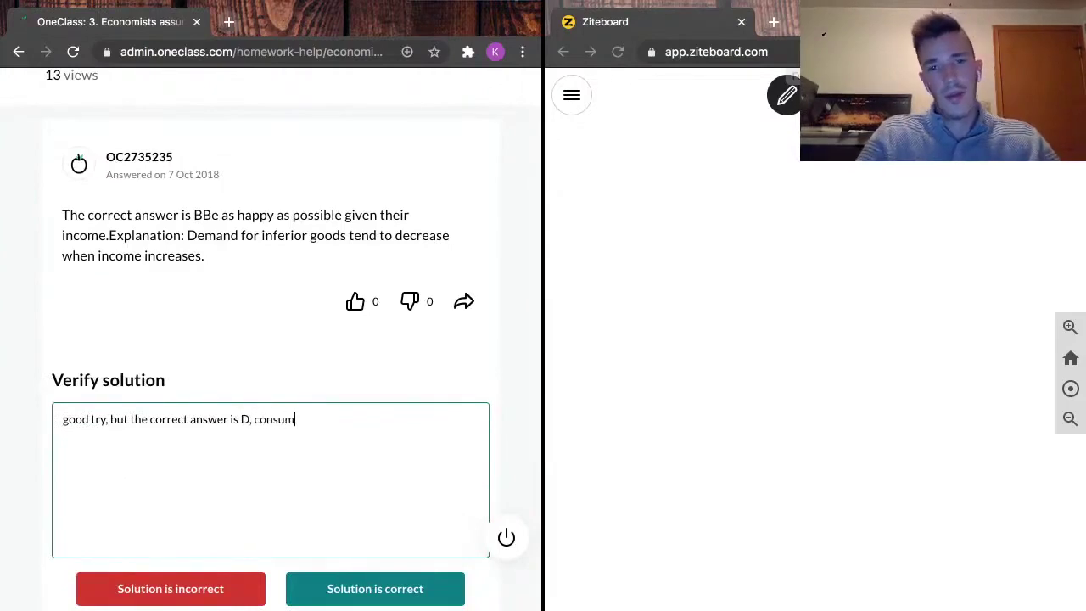
{"action": "type", "text": "e as much as pos"}
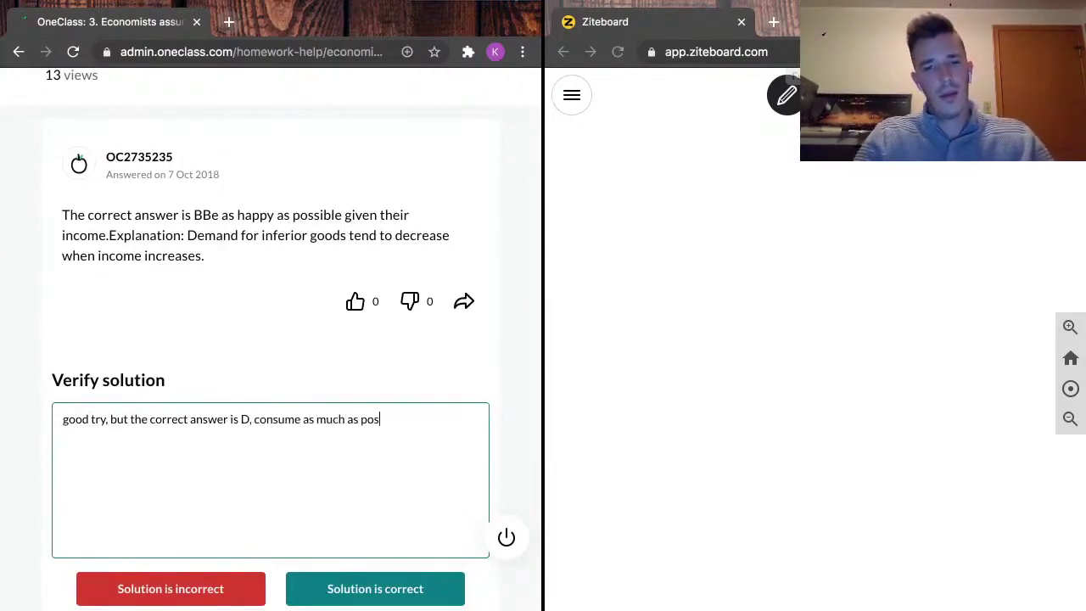
{"action": "type", "text": "sible. m"}
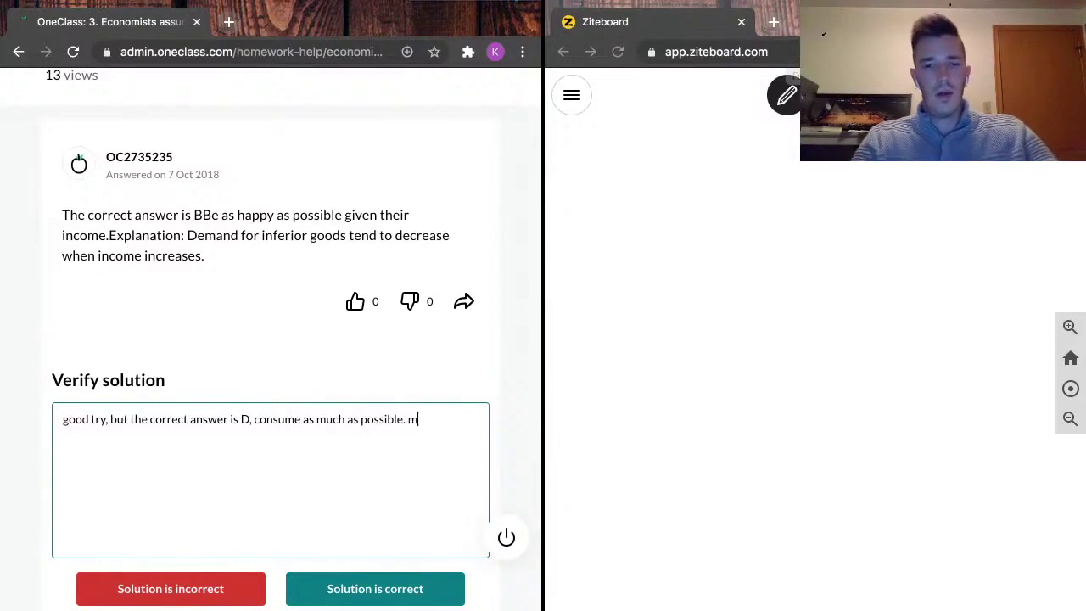
{"action": "type", "text": "ore information o"}
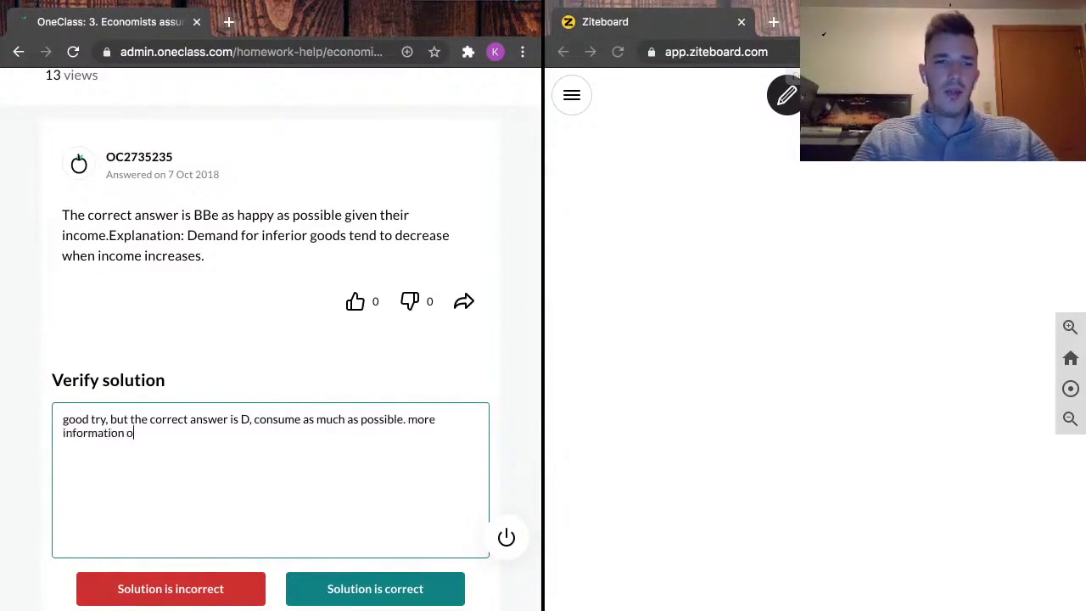
{"action": "type", "text": "n this is ava"}
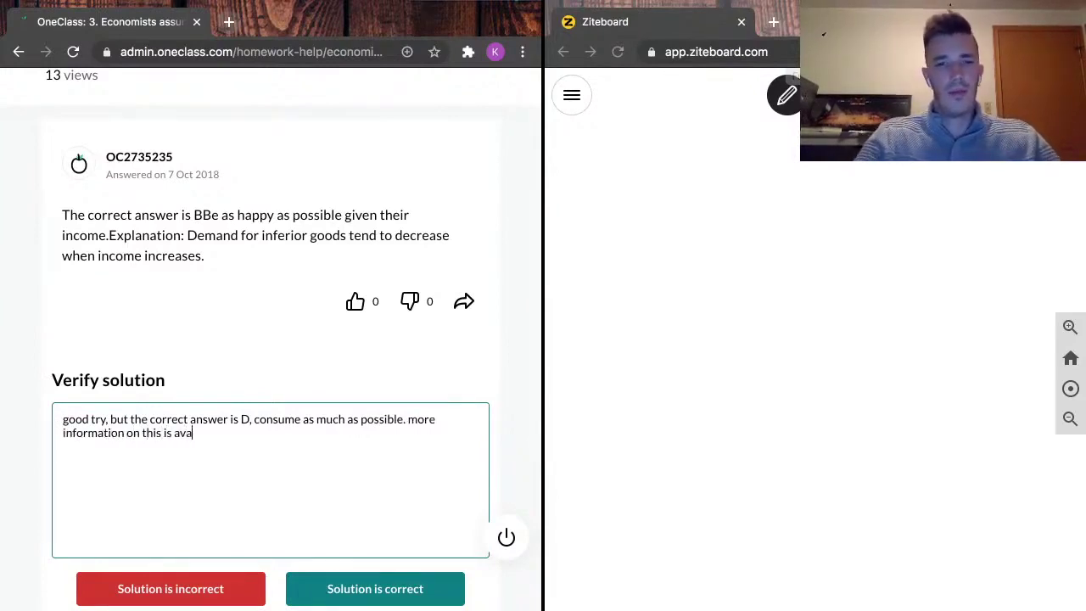
{"action": "type", "text": "ilable by loo"}
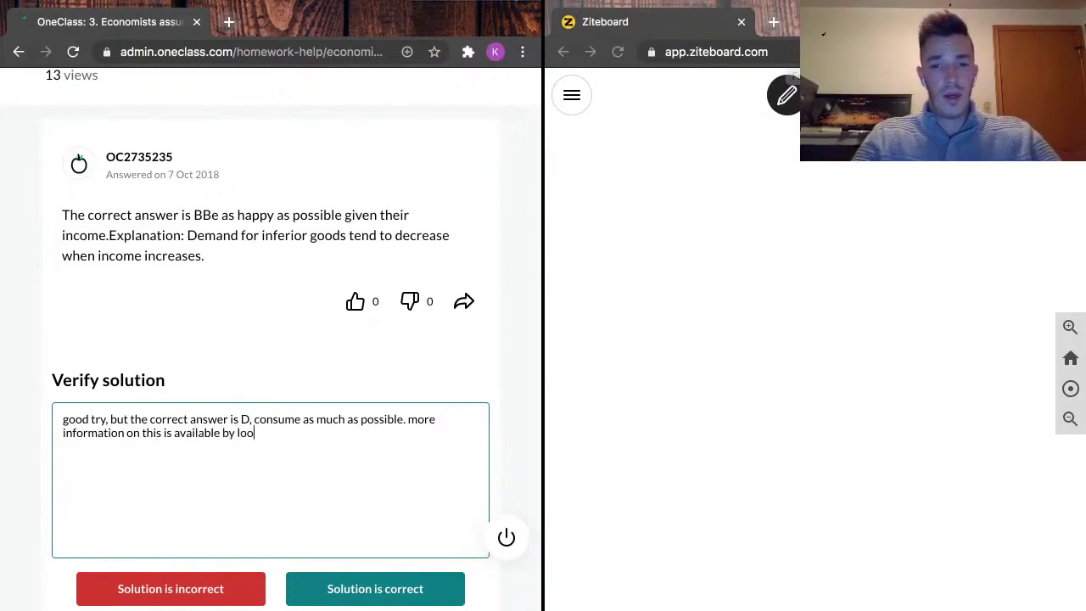
{"action": "type", "text": "king into consu"}
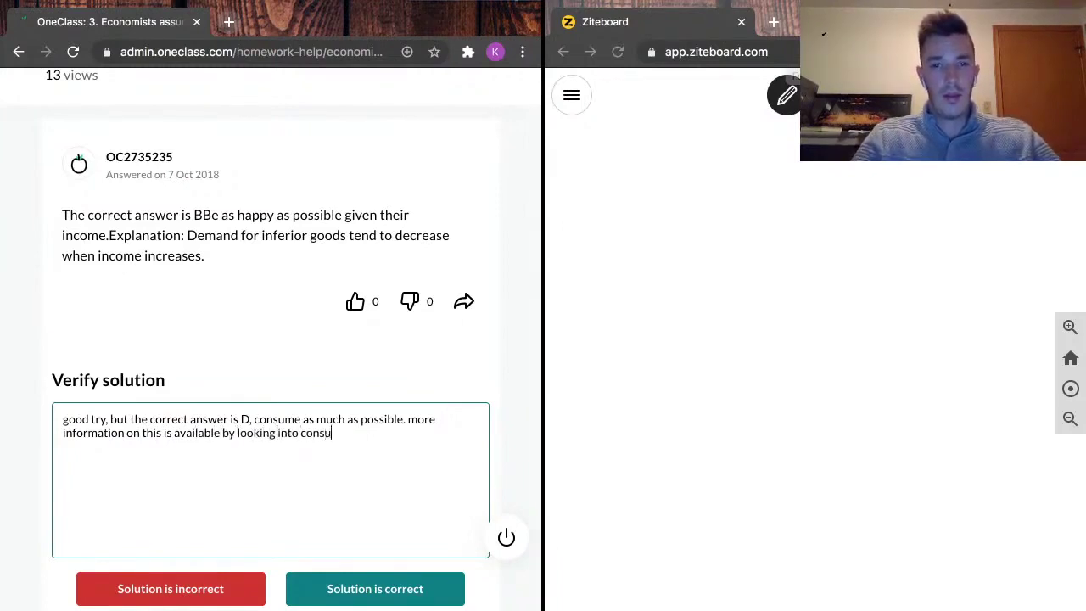
{"action": "type", "text": "mer theory."}
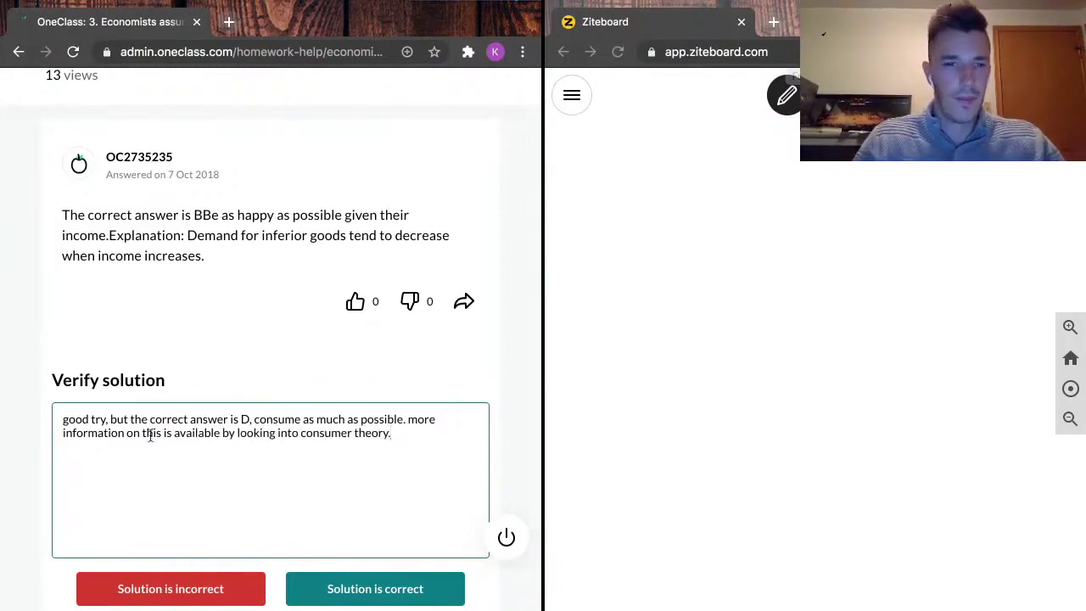
{"action": "left_click", "coordinate": [161, 587]}
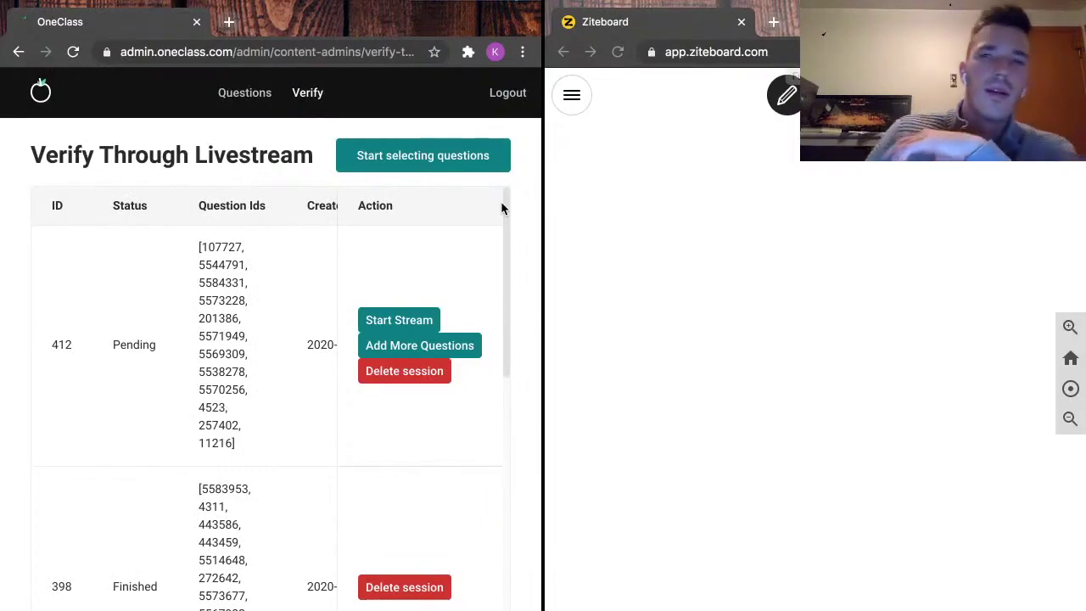
- Switch to OBS with Cmd+Tab, leaving its stream and recording running
{"action": "key", "text": "super+Tab"}
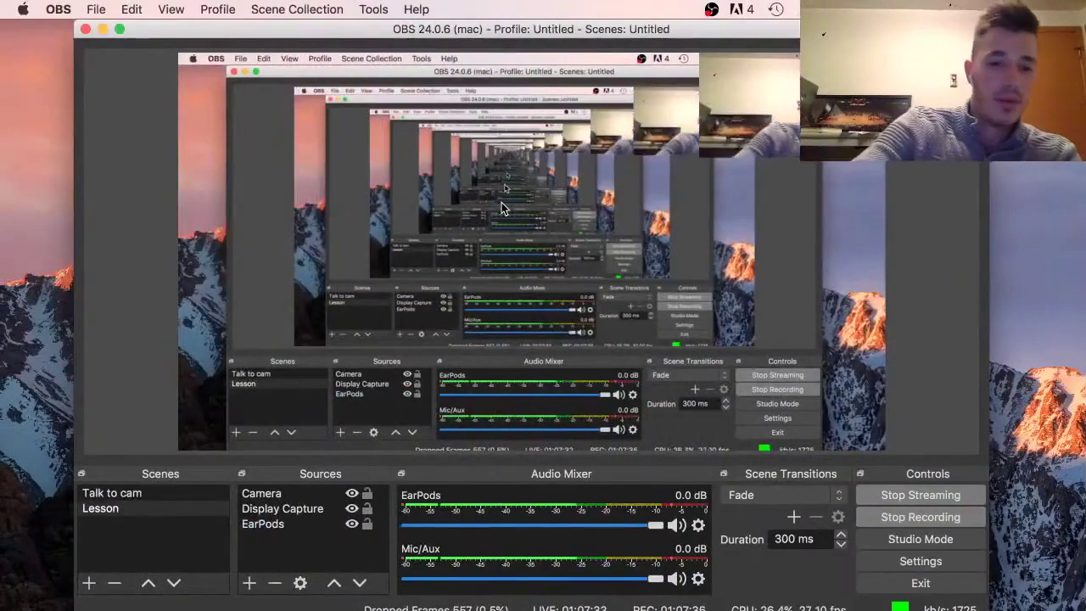